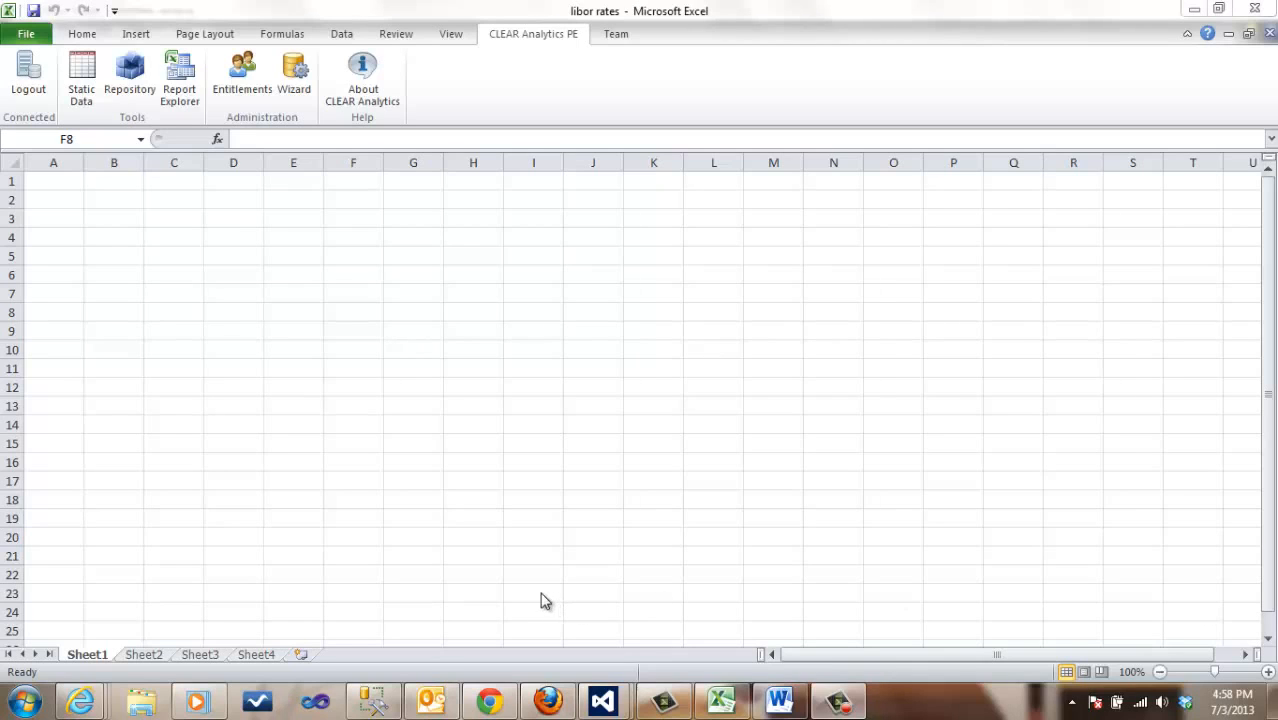
Step: Add a new static data query and load its column mapping from the sales table A1:D15 on Sheet3
left_click(261, 656)
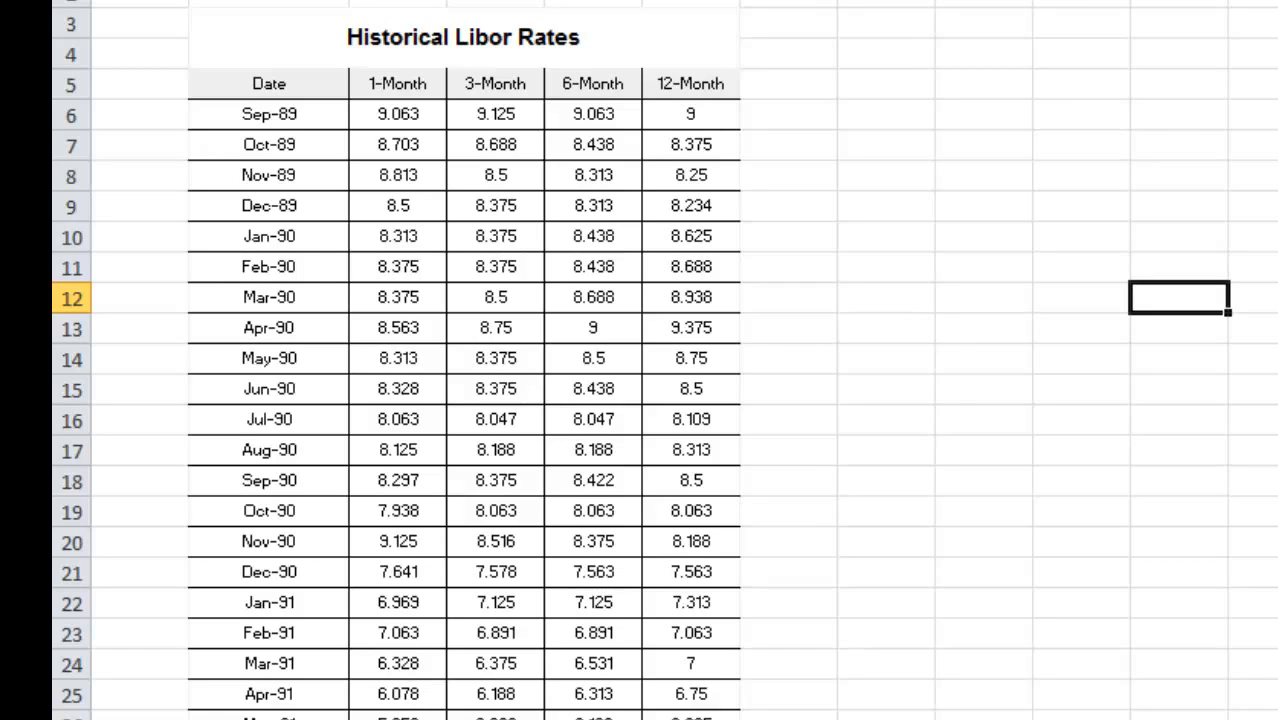
left_click(333, 701)
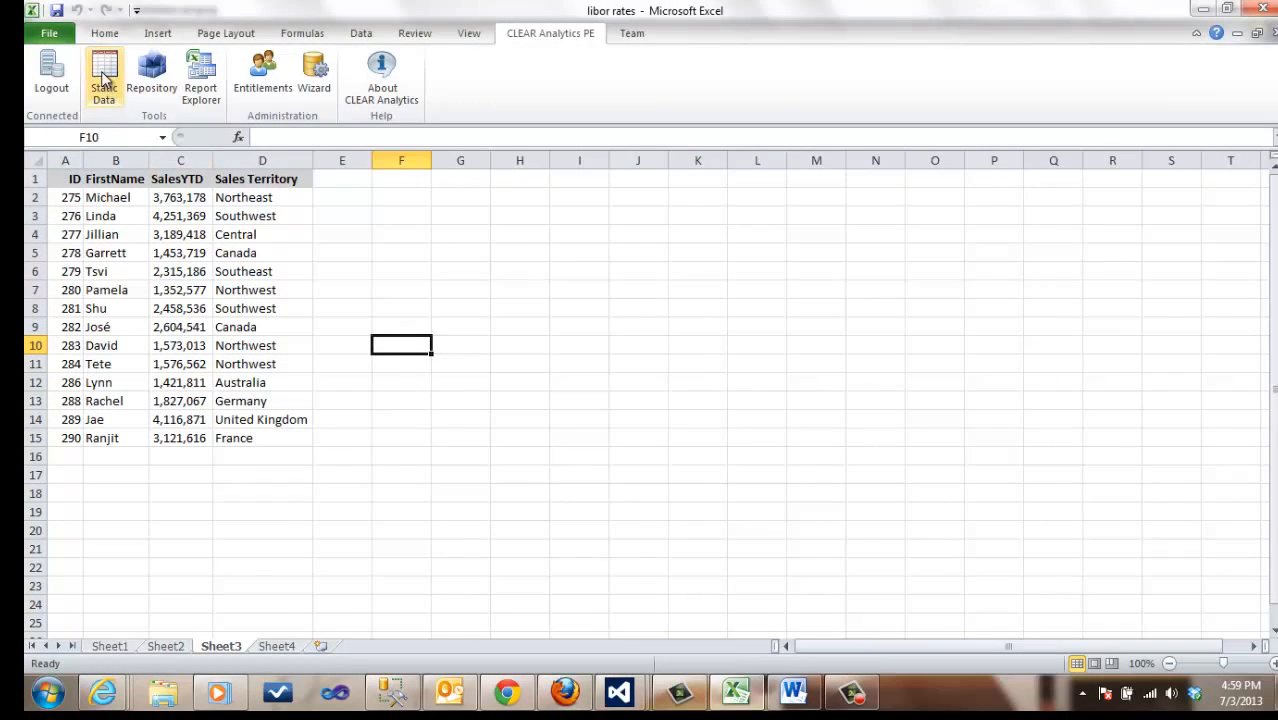
left_click(105, 80)
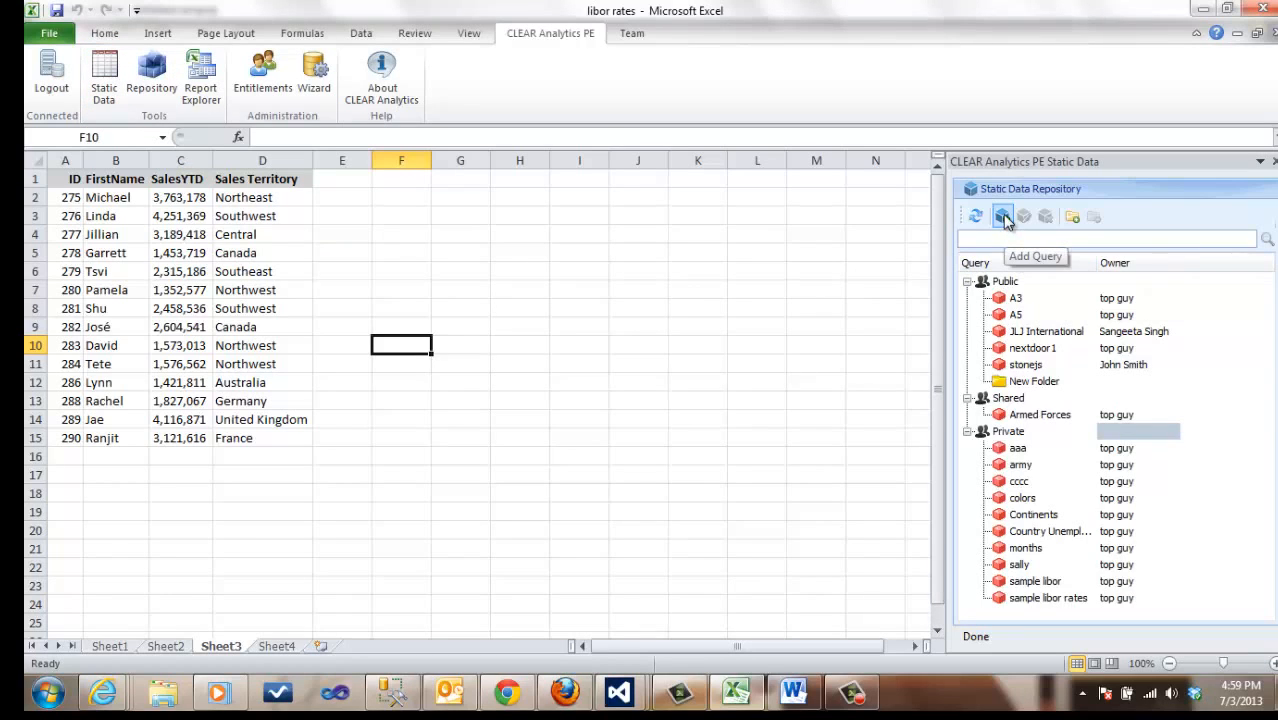
left_click(1002, 216)
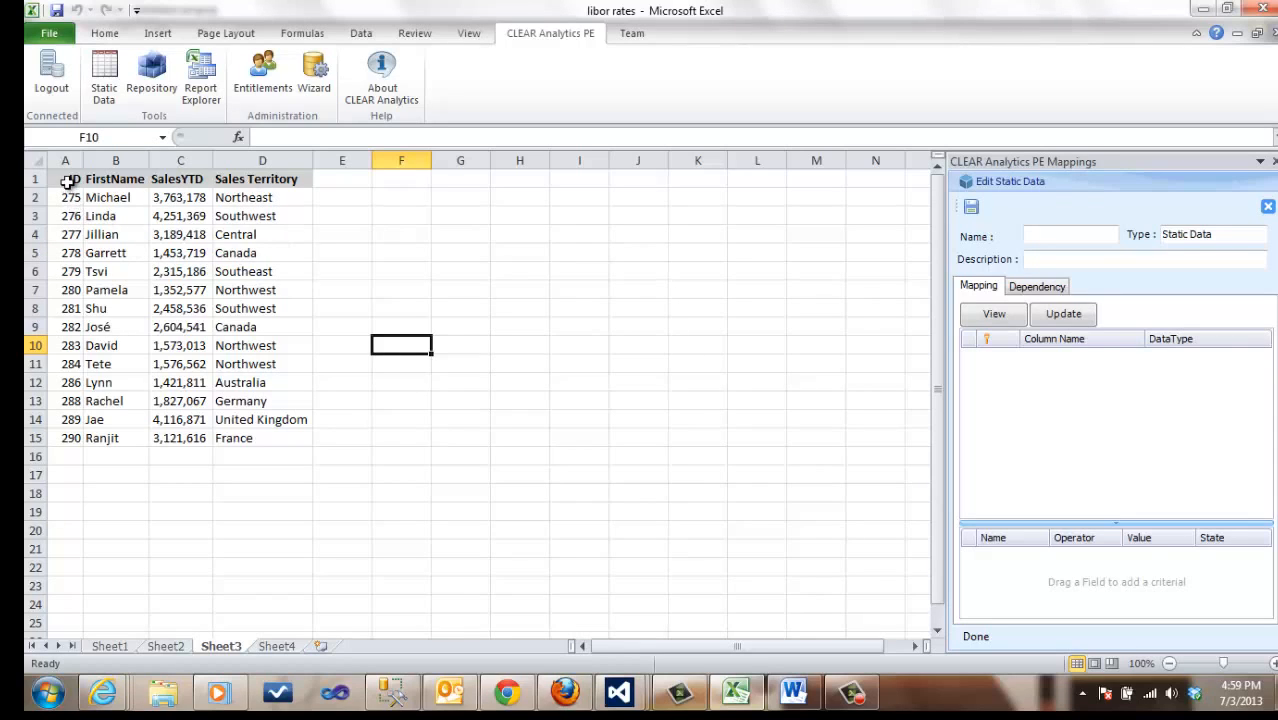
left_click_drag(67, 180, 256, 432)
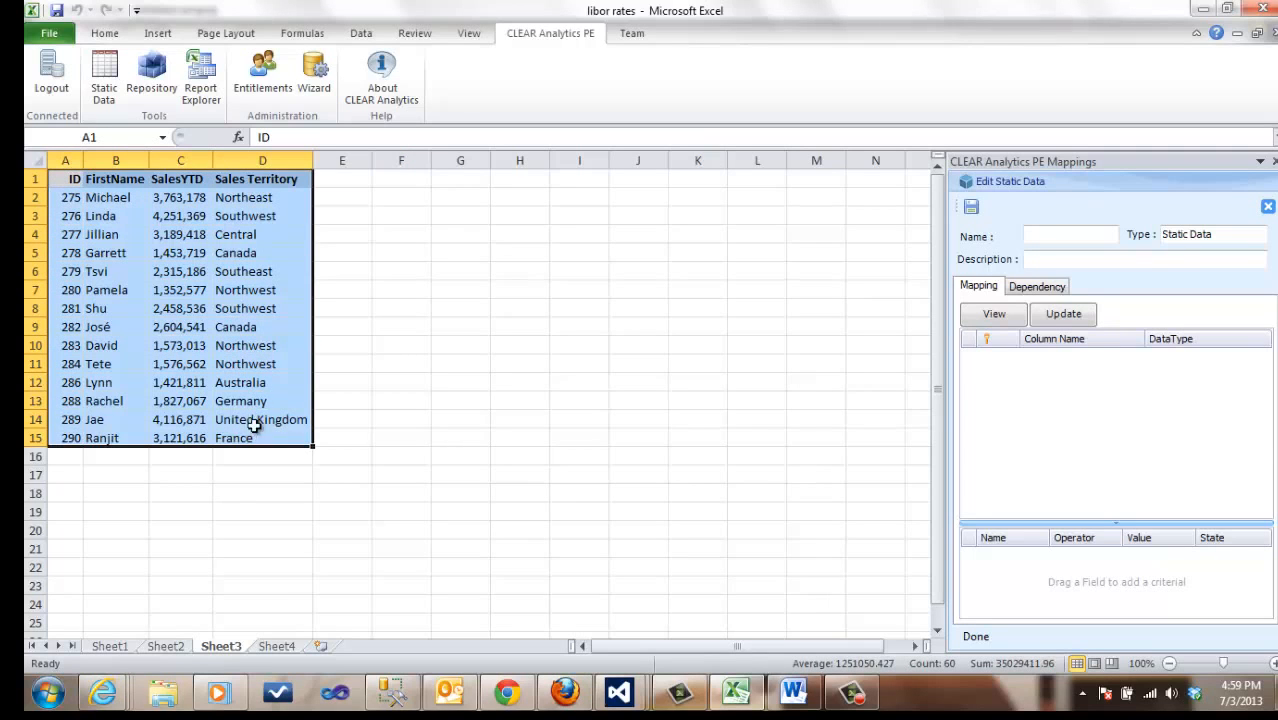
left_click(1063, 315)
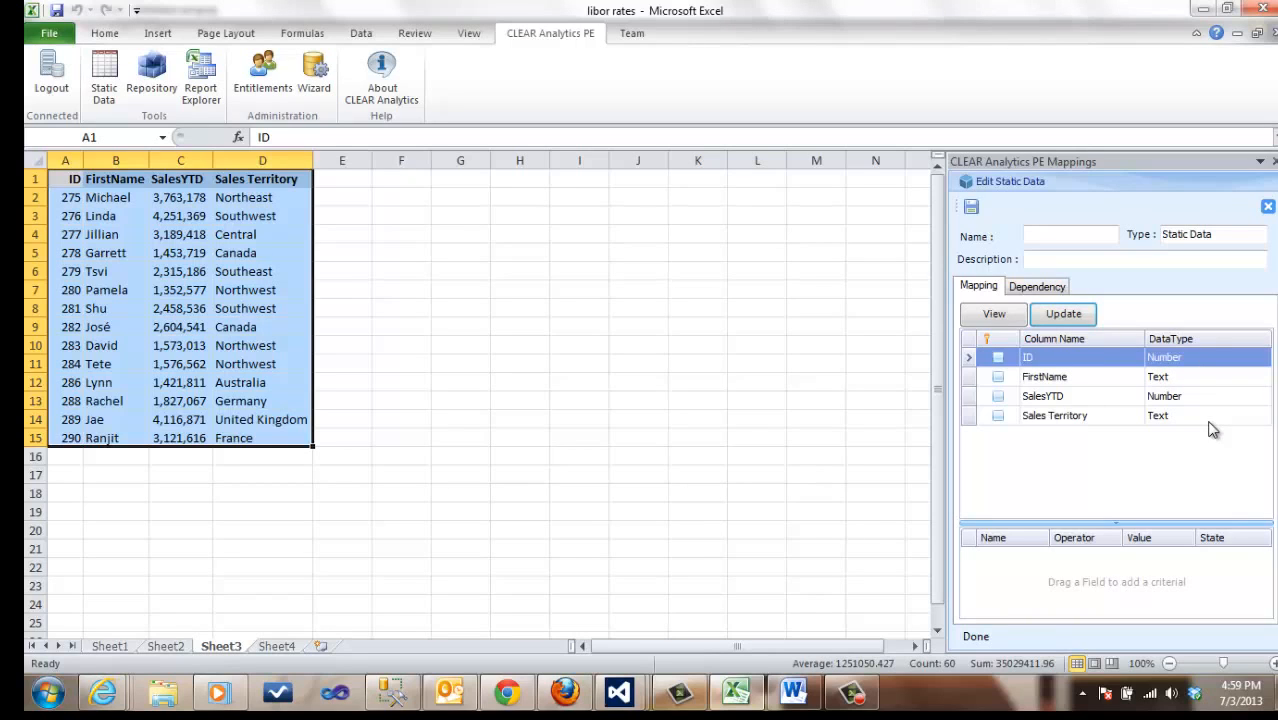
Step: Name the static data query "Sales people", save its mapping and close the editor
left_click(1053, 236)
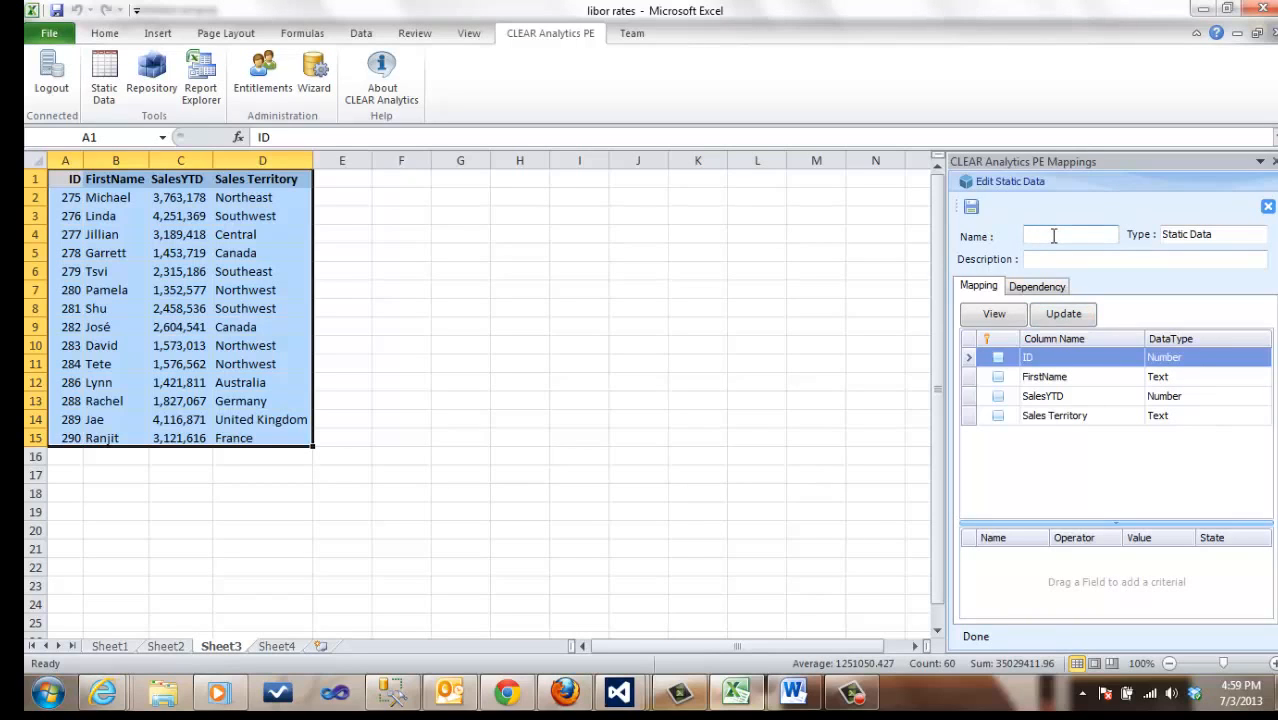
type("Sales People")
left_click(971, 206)
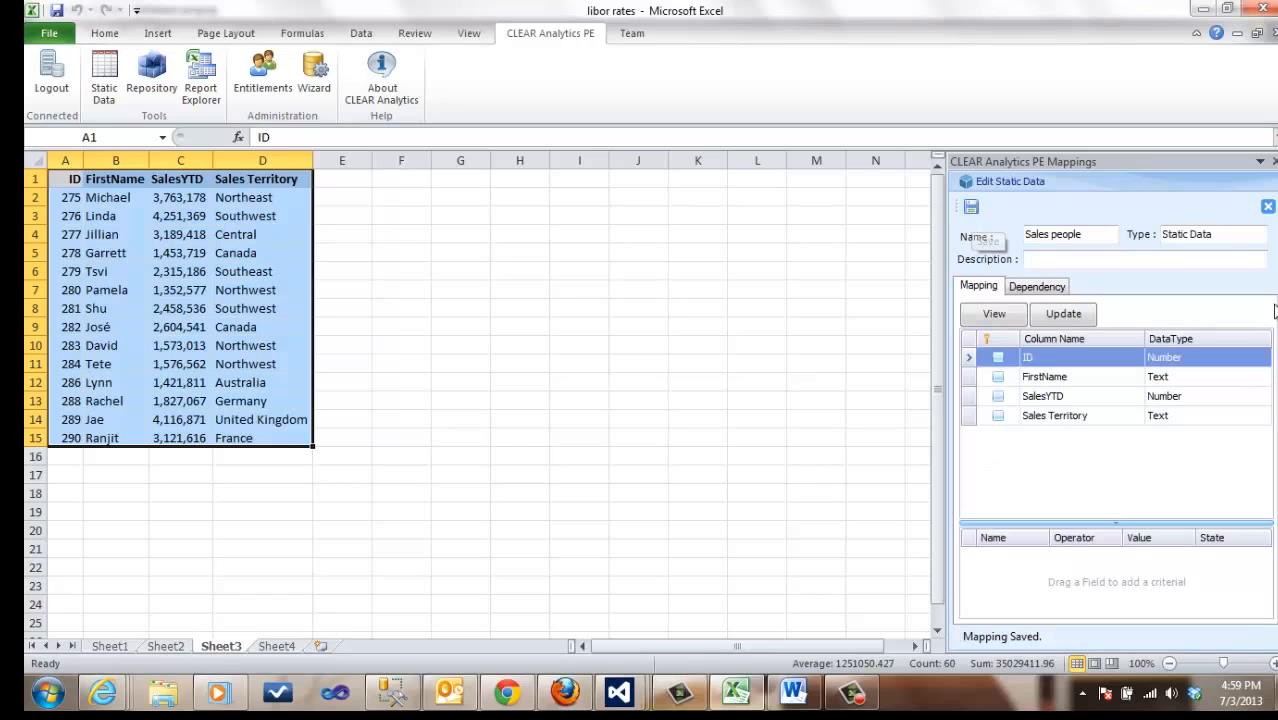
left_click(1268, 207)
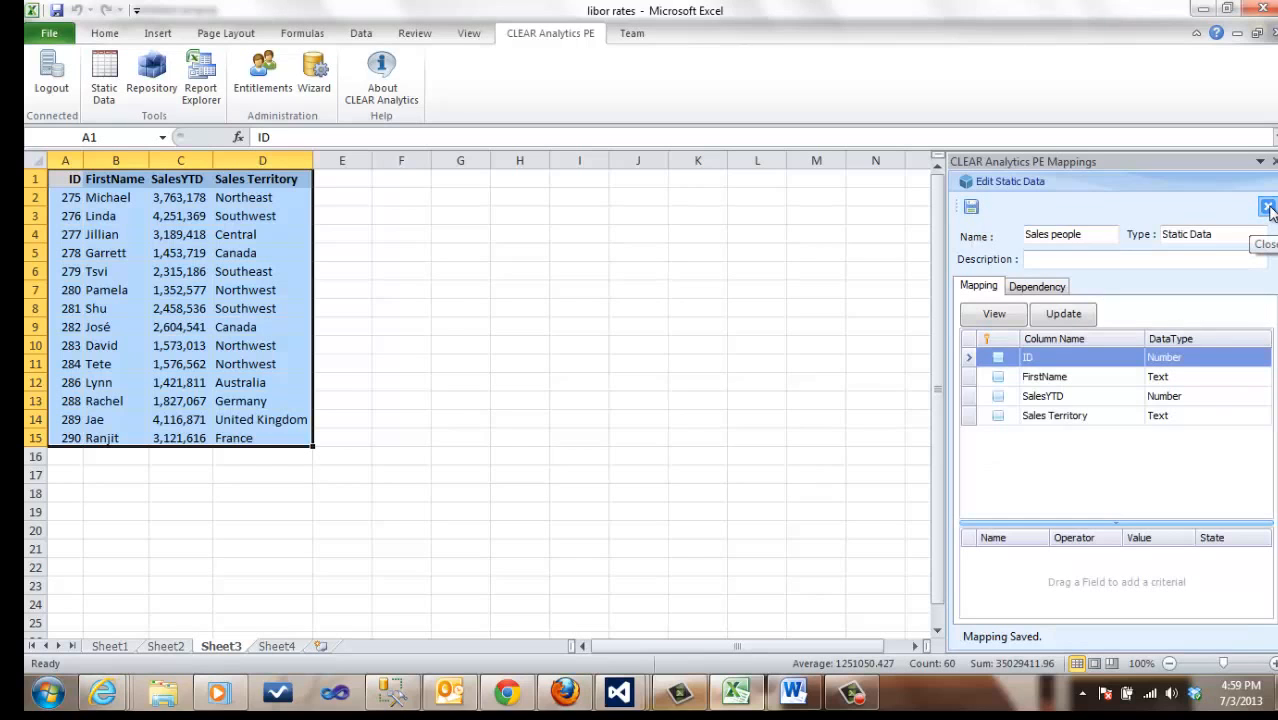
Step: On Sheet2, view the stored data of the private Sales people query and close the view
left_click(166, 647)
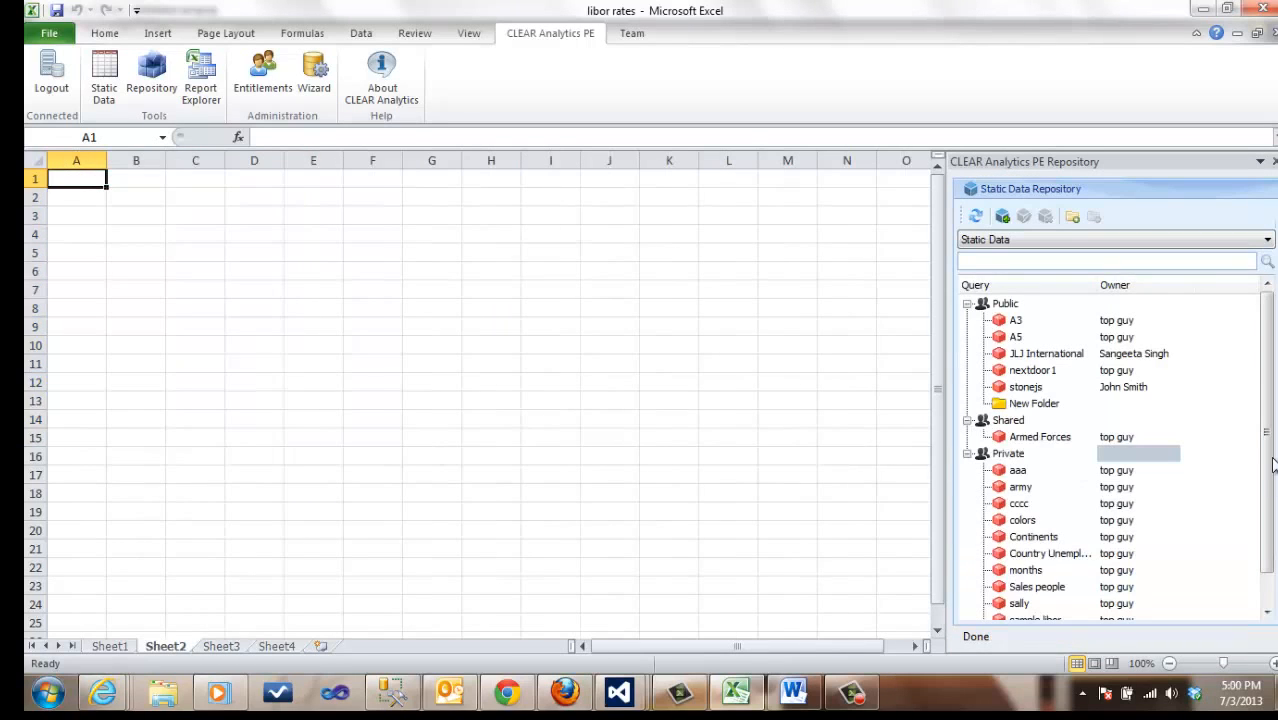
scroll(1268, 463, "down", 1)
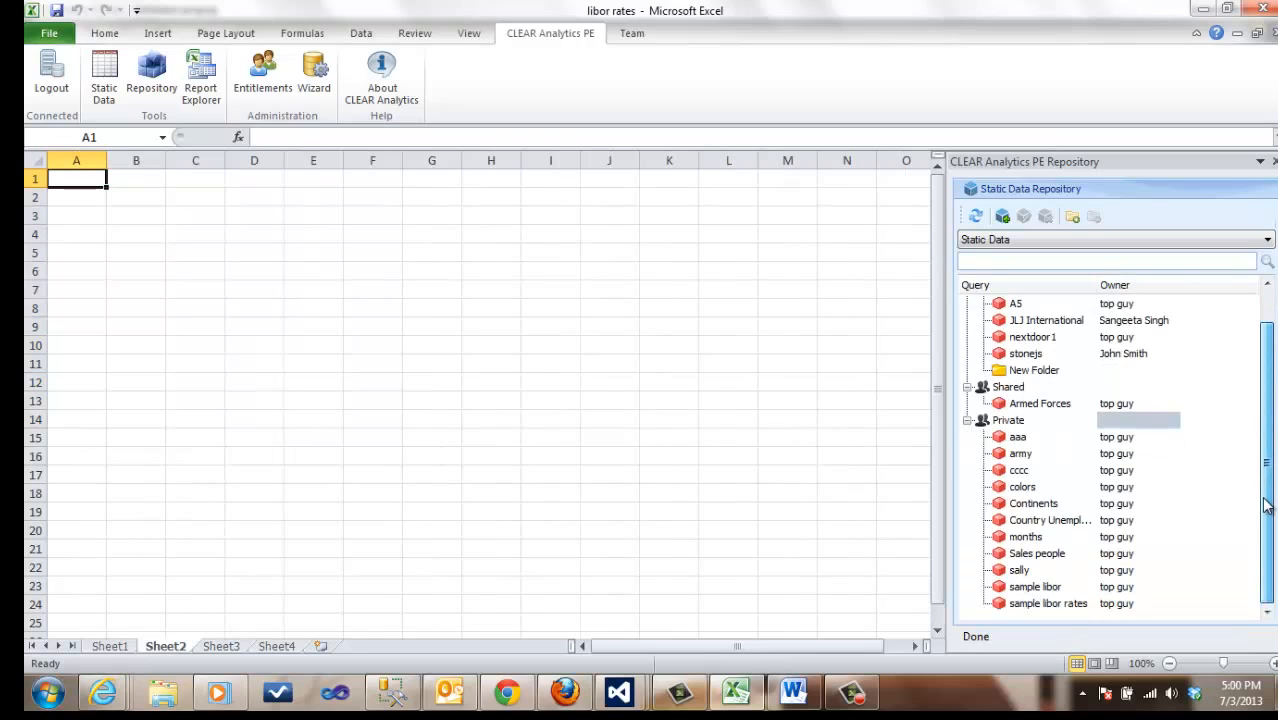
left_click(1030, 556)
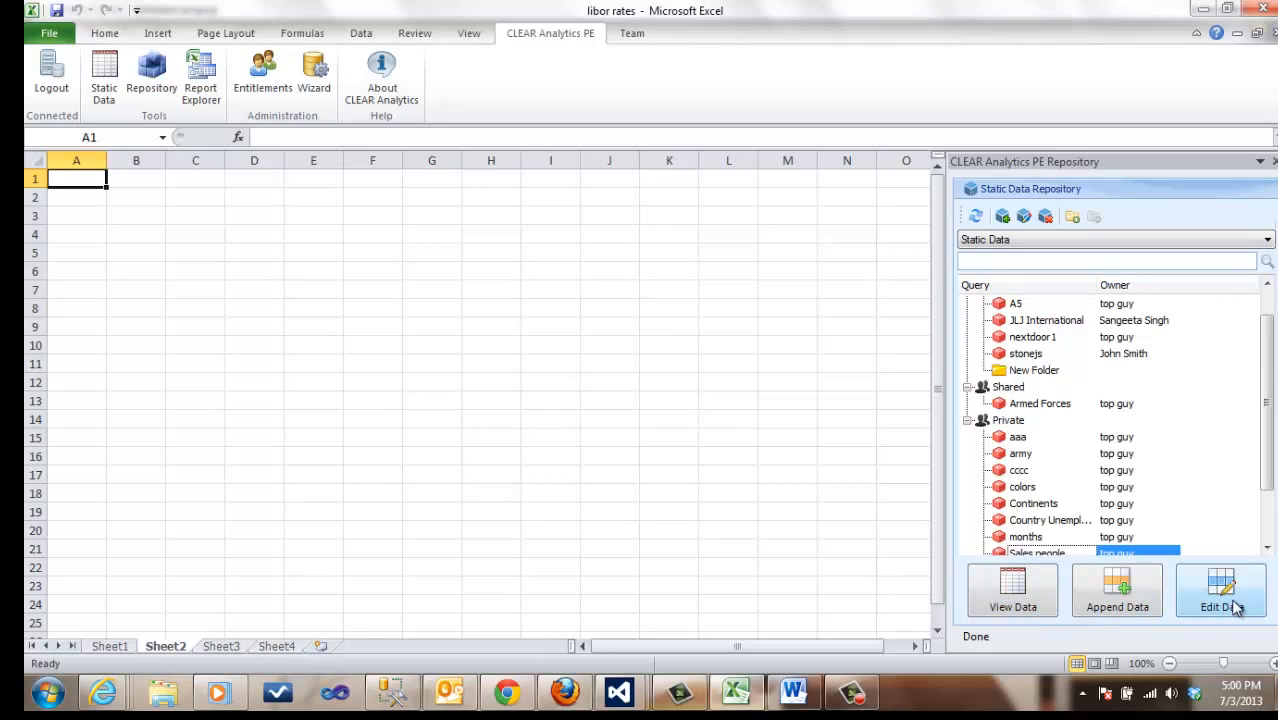
left_click(1010, 590)
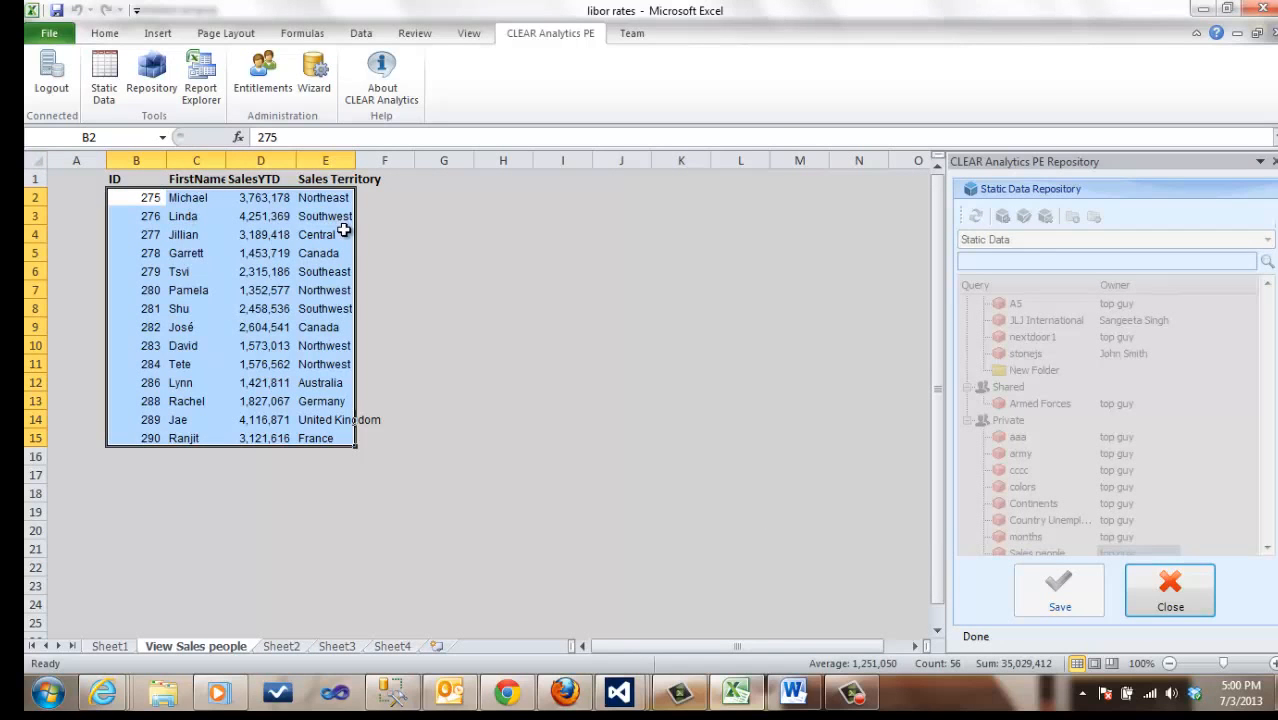
left_click(1167, 600)
Step: Append a row to Sales people with the salesperson's ID and first name, SalesYTD 999999 and Sales Territory Canada
left_click(1117, 591)
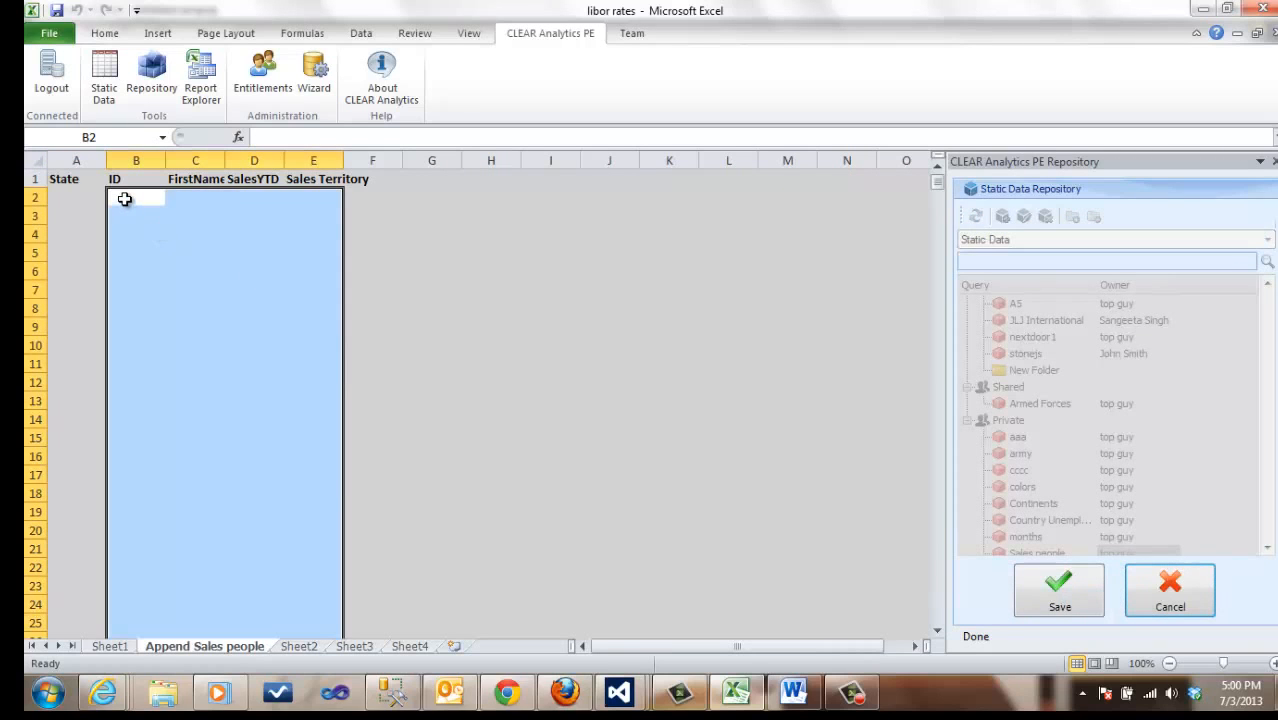
left_click(125, 198)
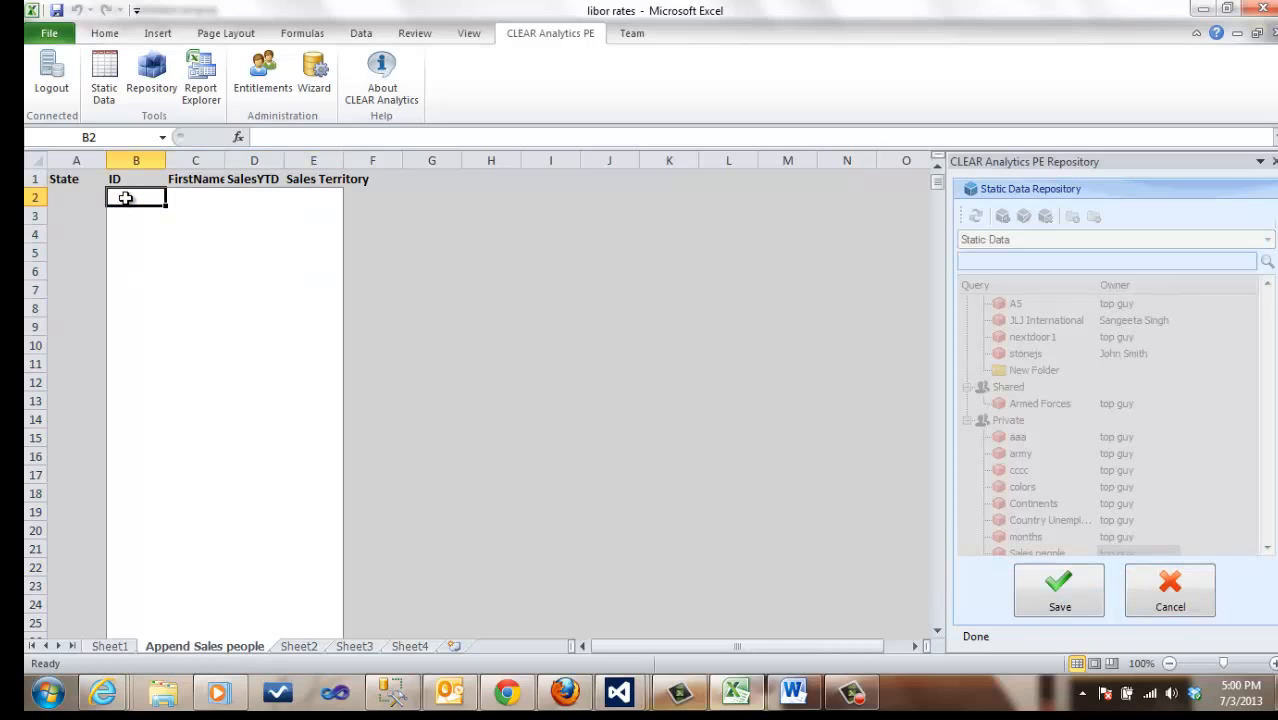
type("999")
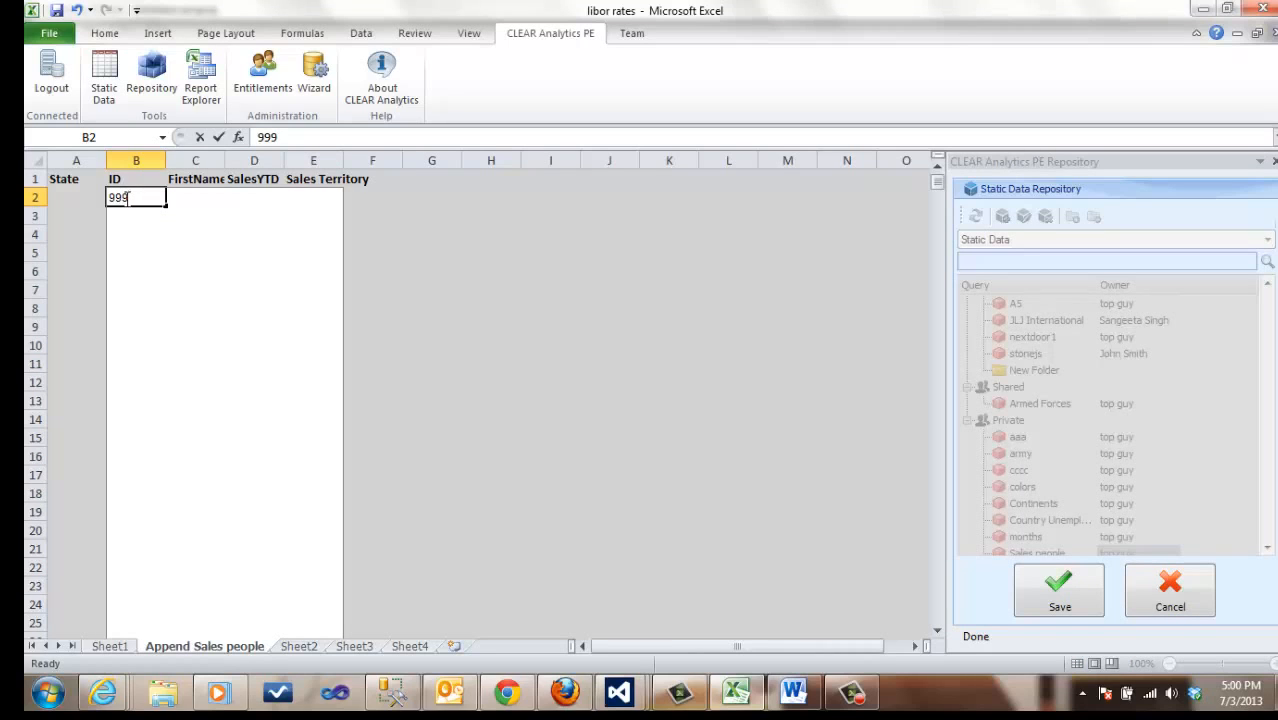
key("Tab")
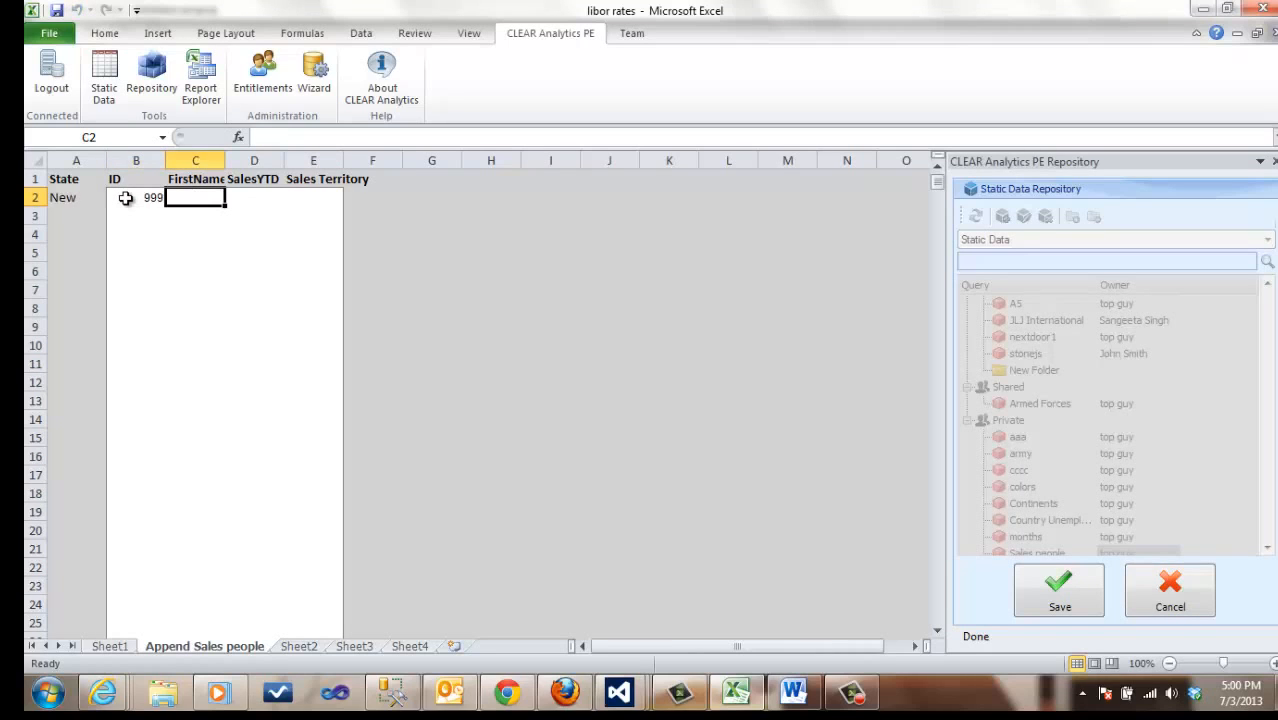
type("John")
key("Tab")
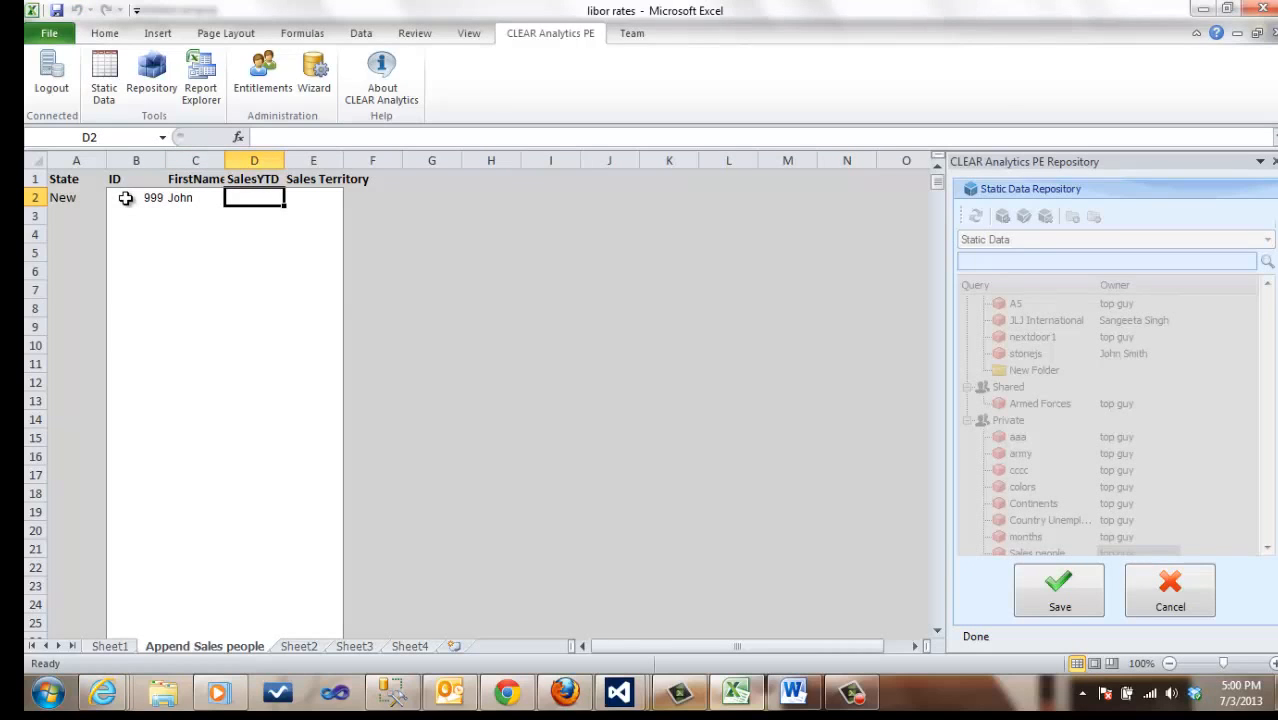
type("999999")
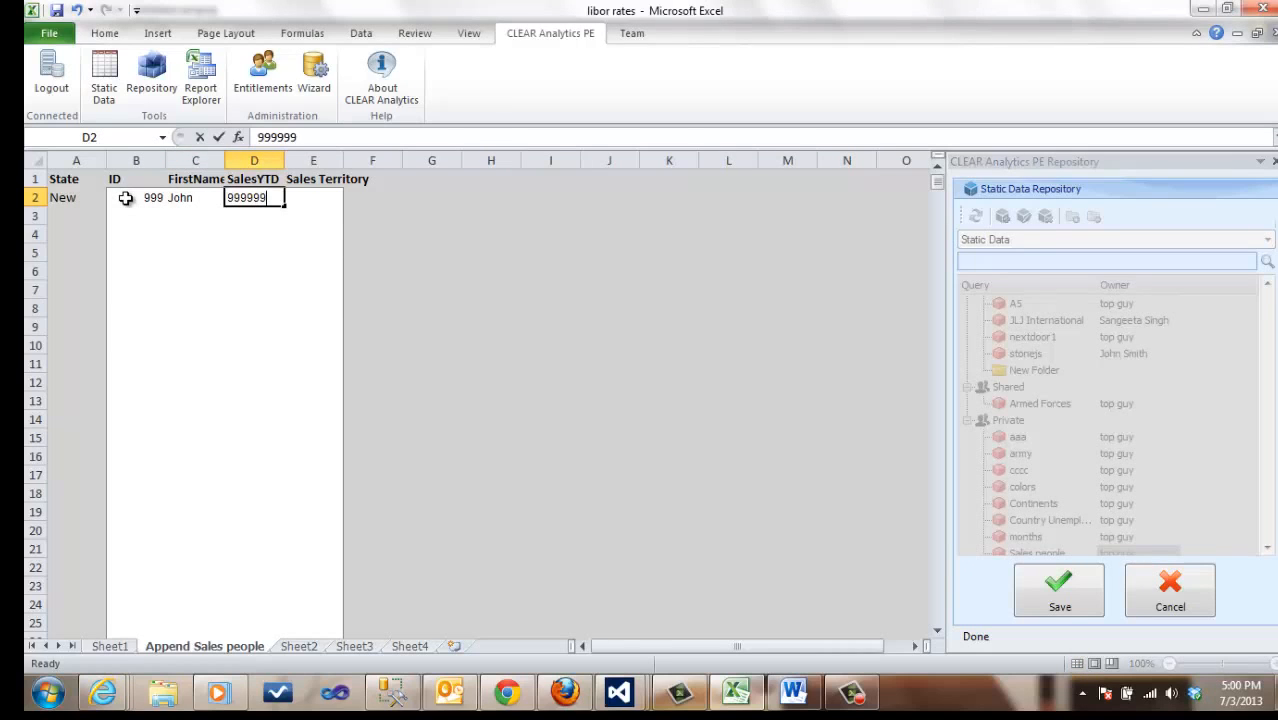
key("Tab")
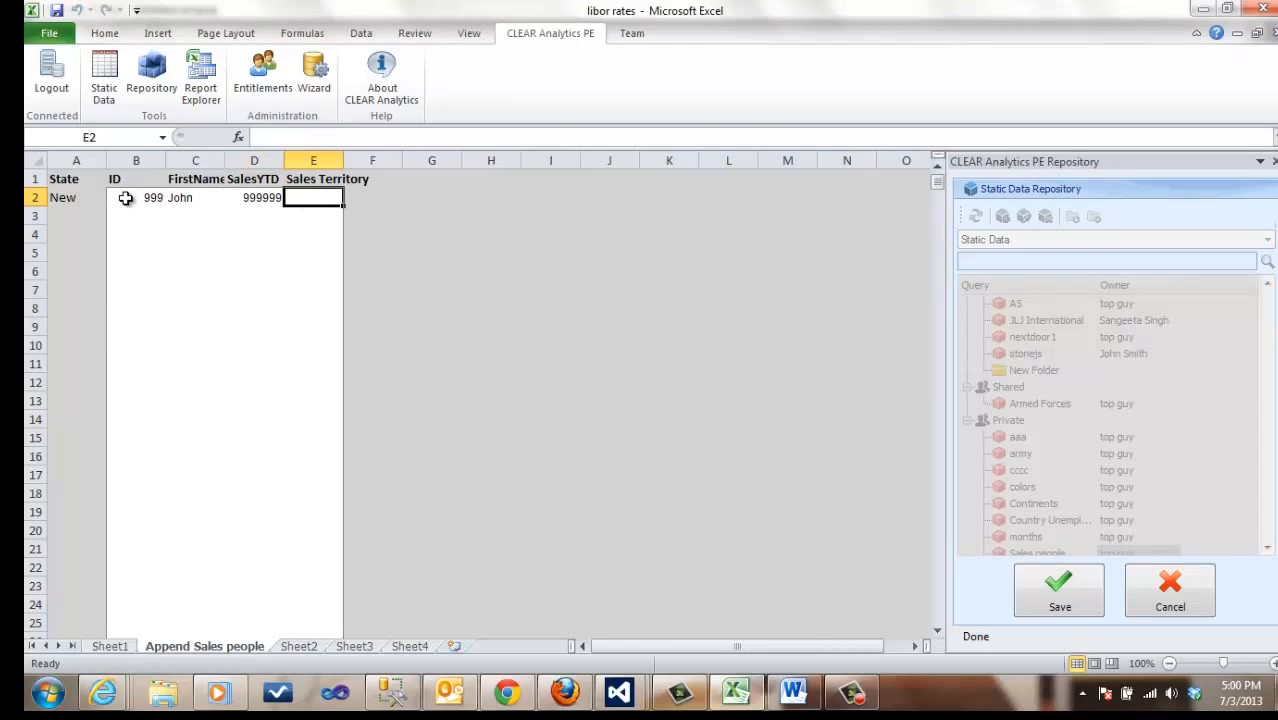
type("Canada")
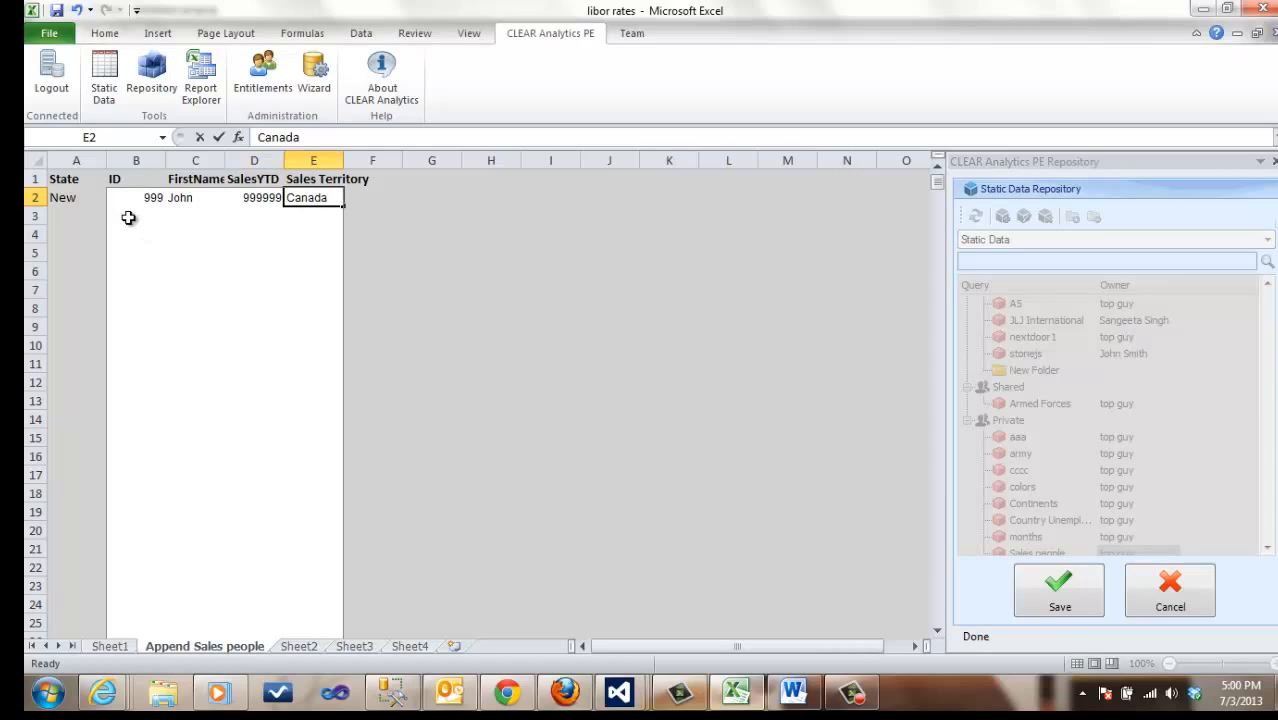
left_click(131, 218)
Step: Save and close the appended row, and check it in the Sales people data view
left_click(1057, 601)
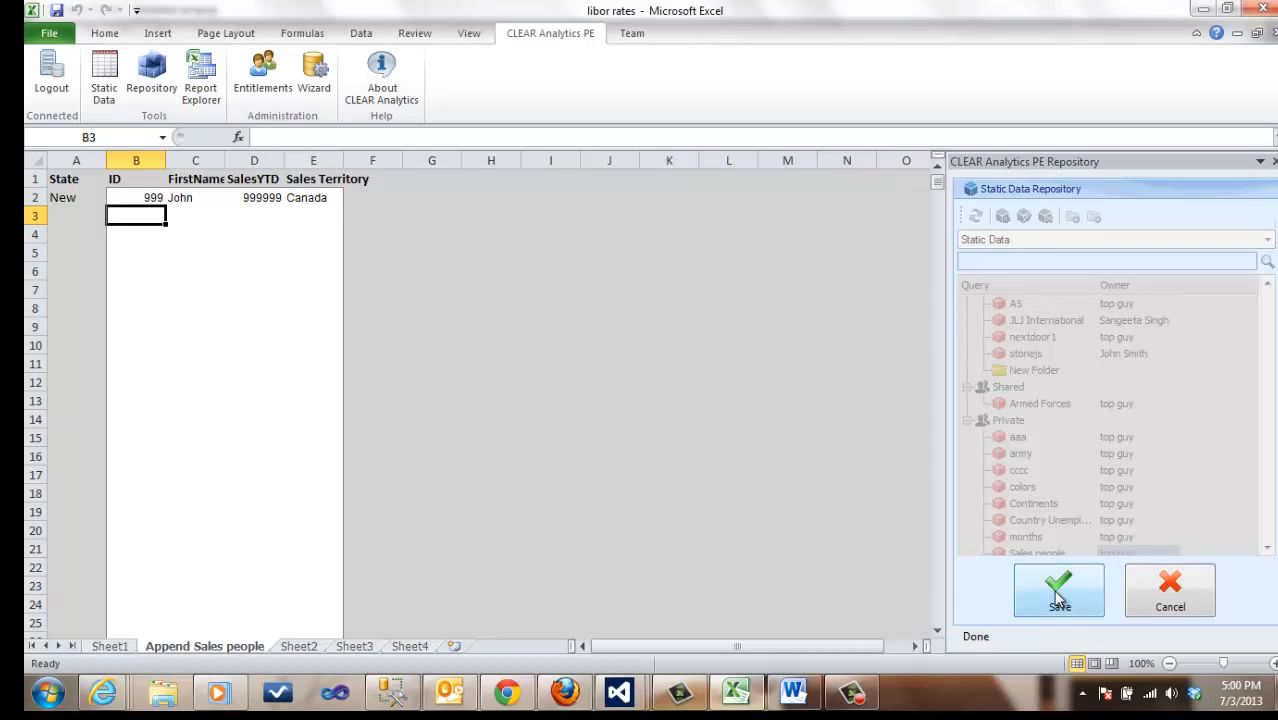
left_click(1177, 595)
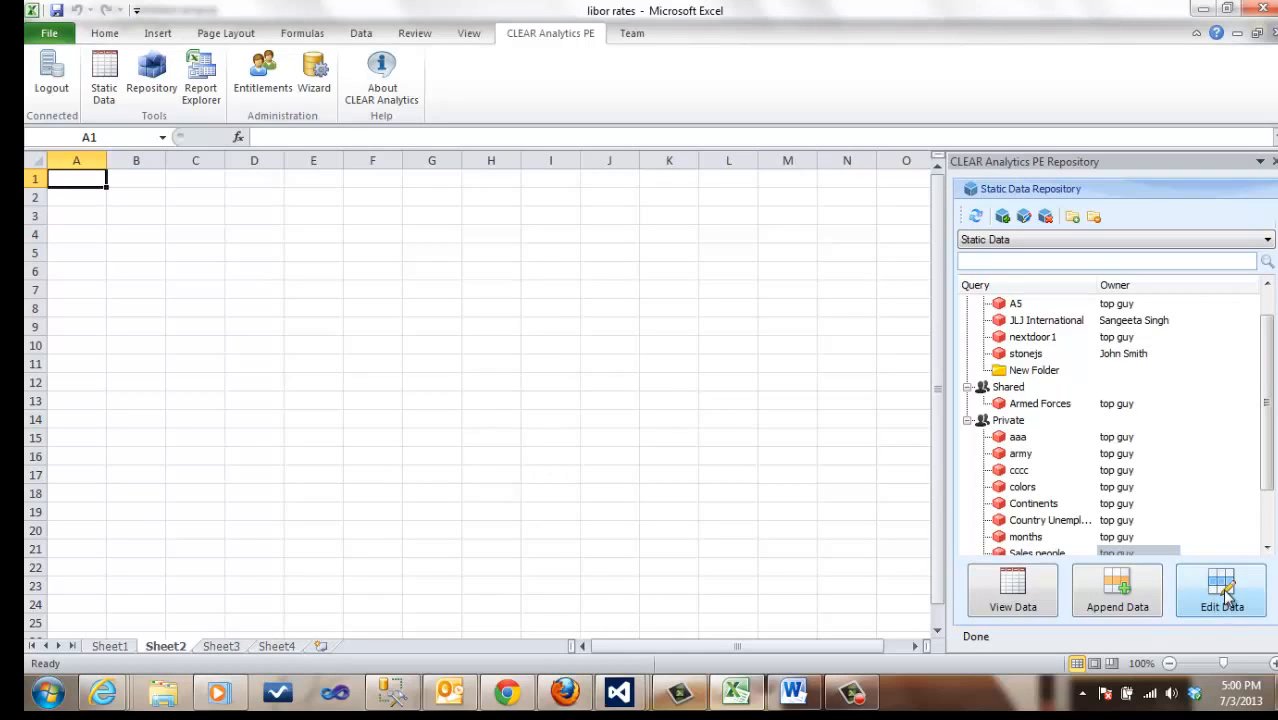
left_click(1013, 590)
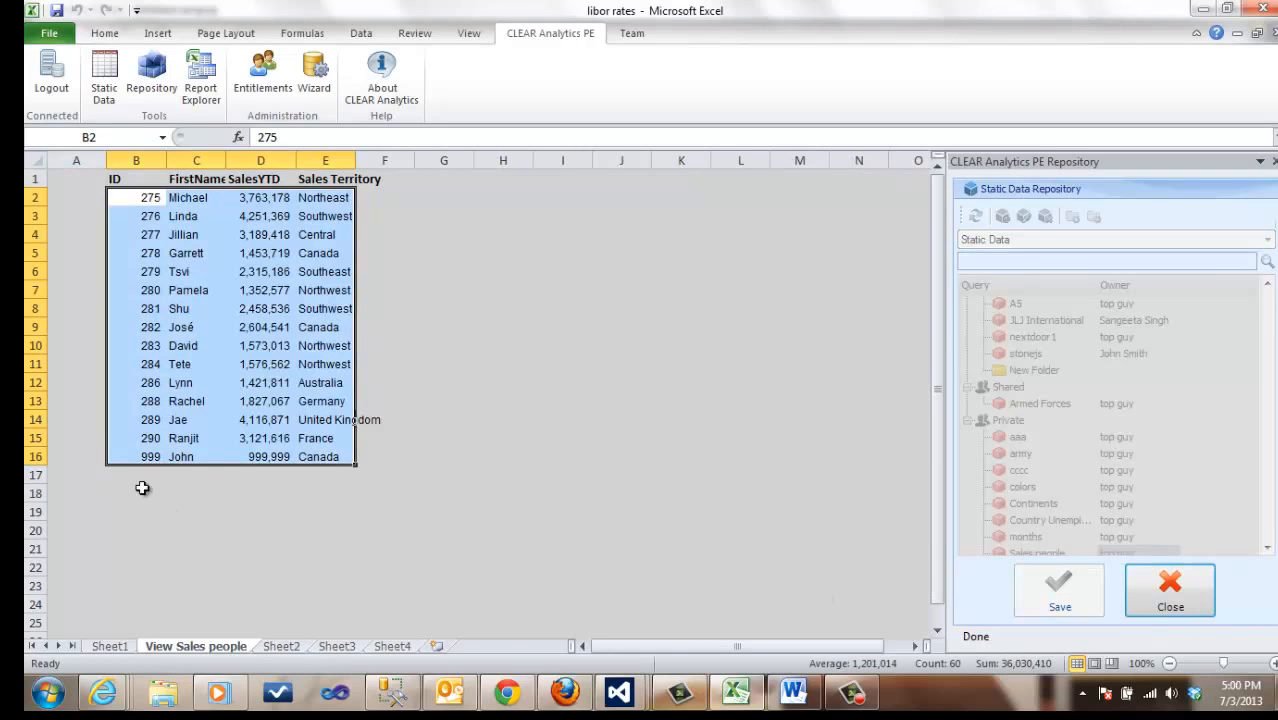
left_click(1150, 596)
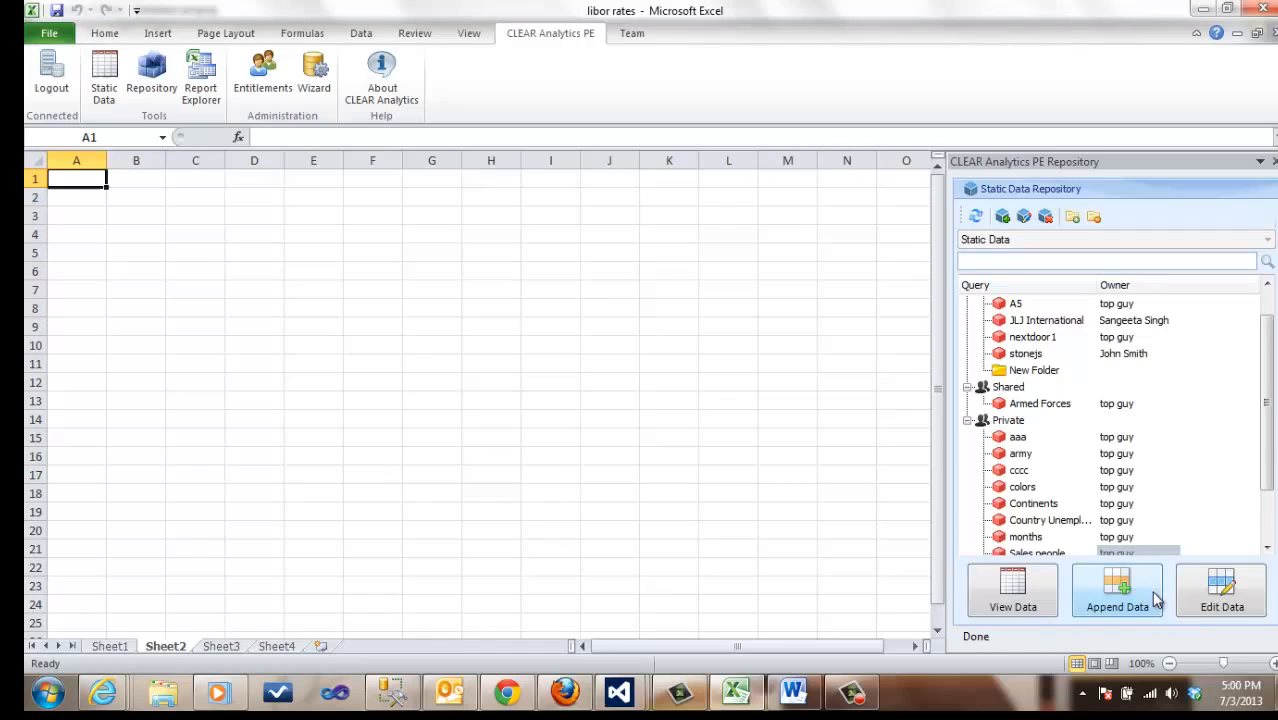
Step: Open the Sales people data for editing and change the Sales Territory in cell E10 to Australia
left_click(1224, 590)
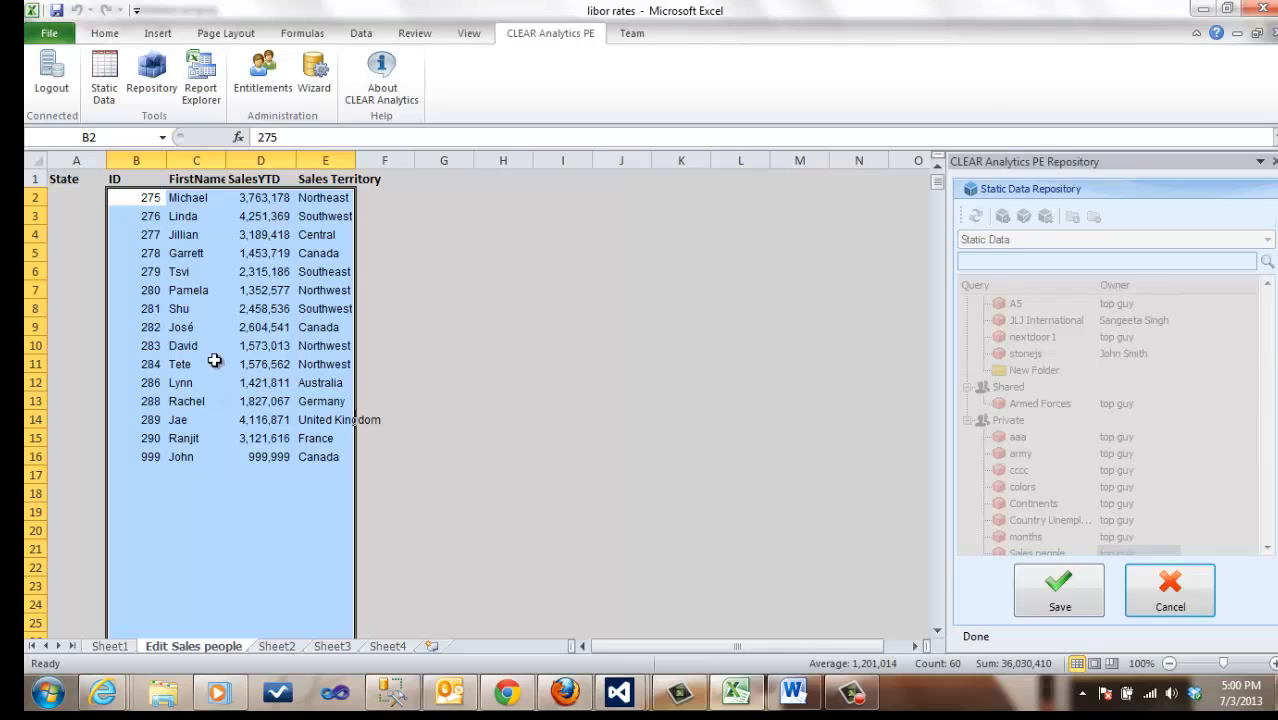
left_click(320, 346)
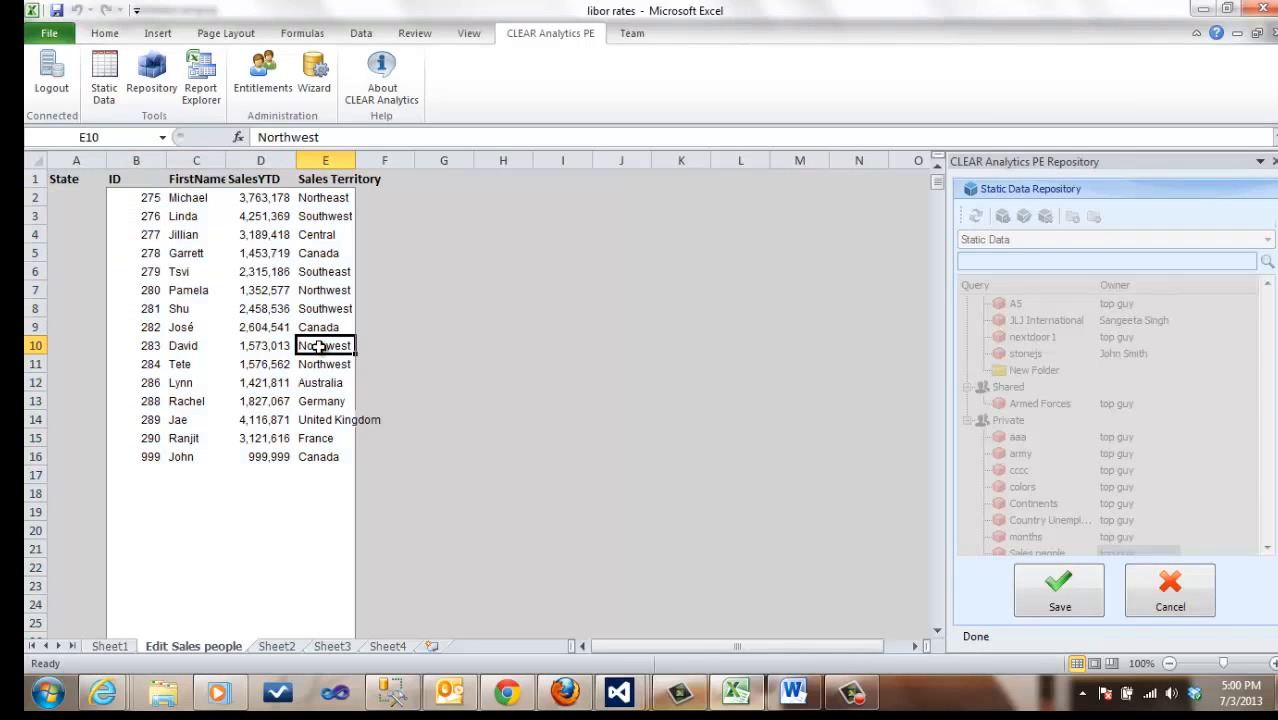
type("Australia")
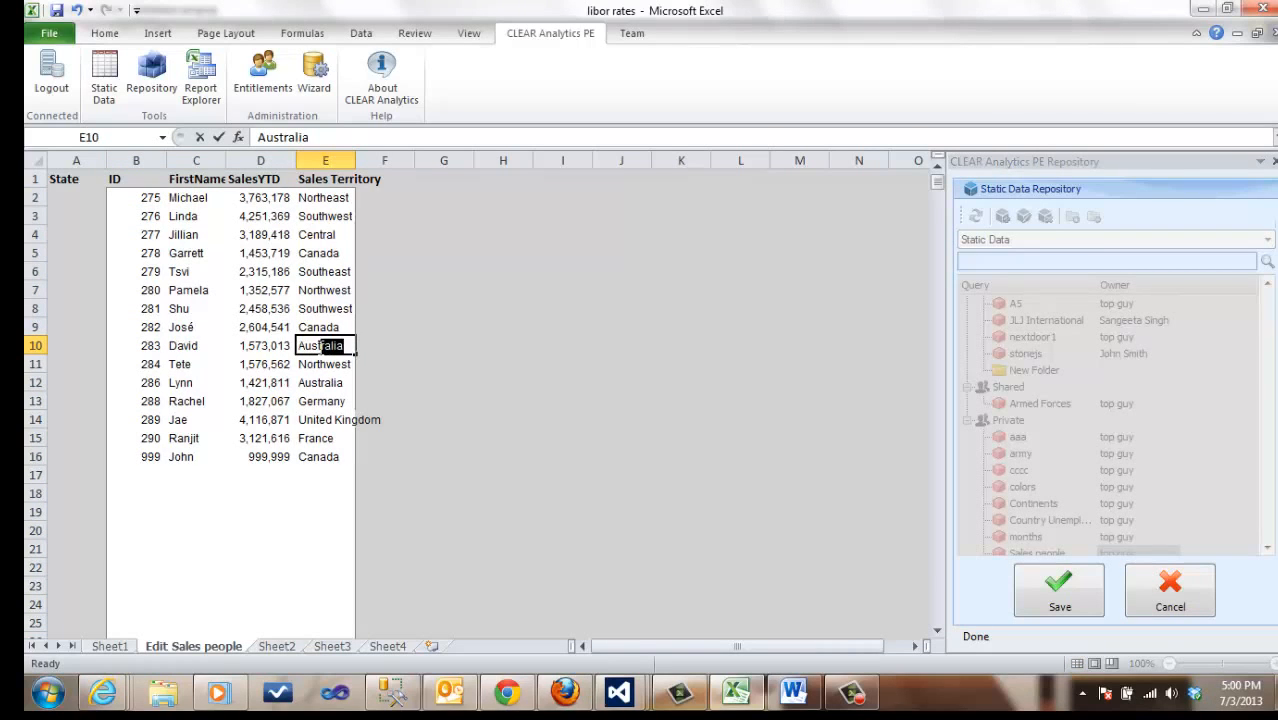
key("Return")
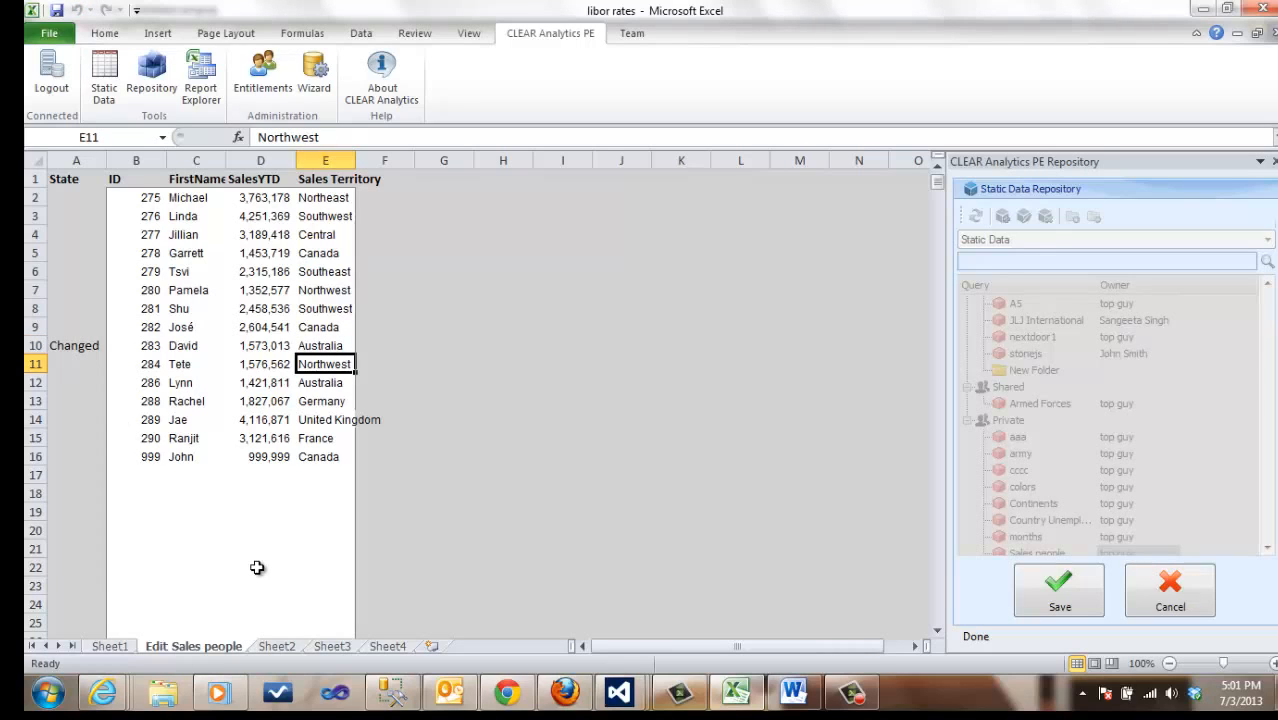
Step: Set the SalesYTD in cell D15 to 99999999, then save the data edits and close the edit sheet
left_click(260, 441)
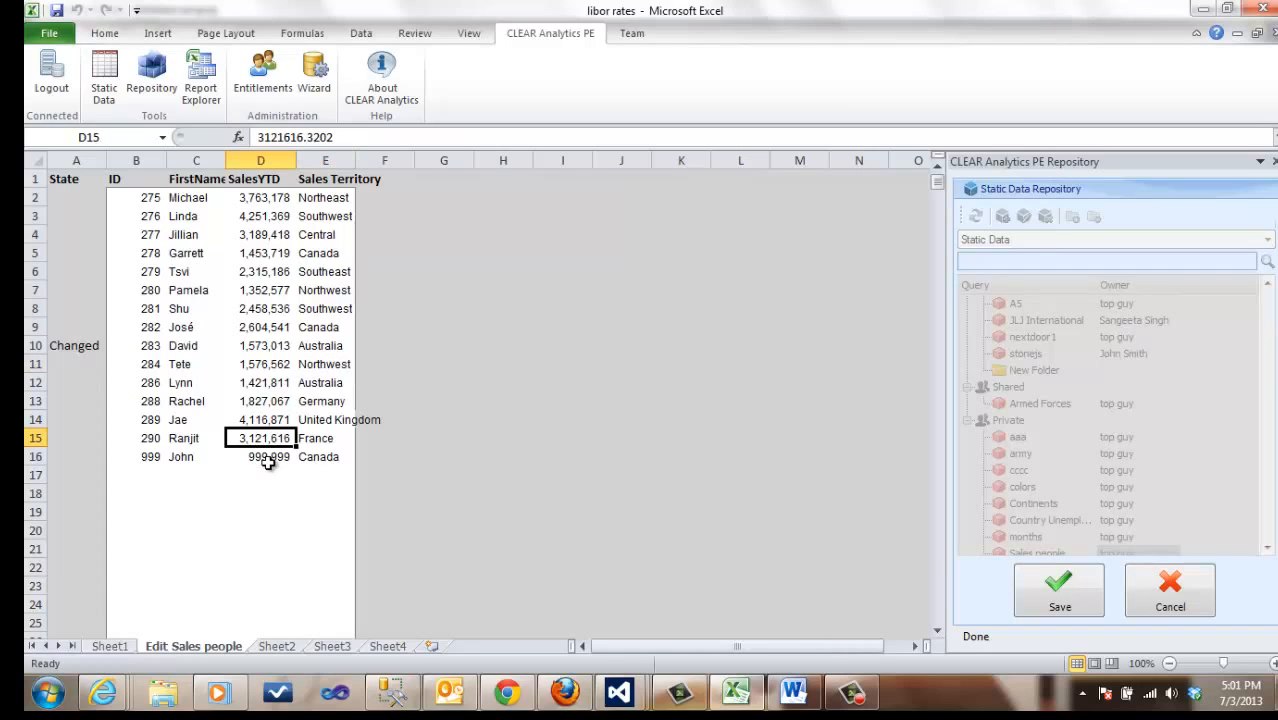
type("9")
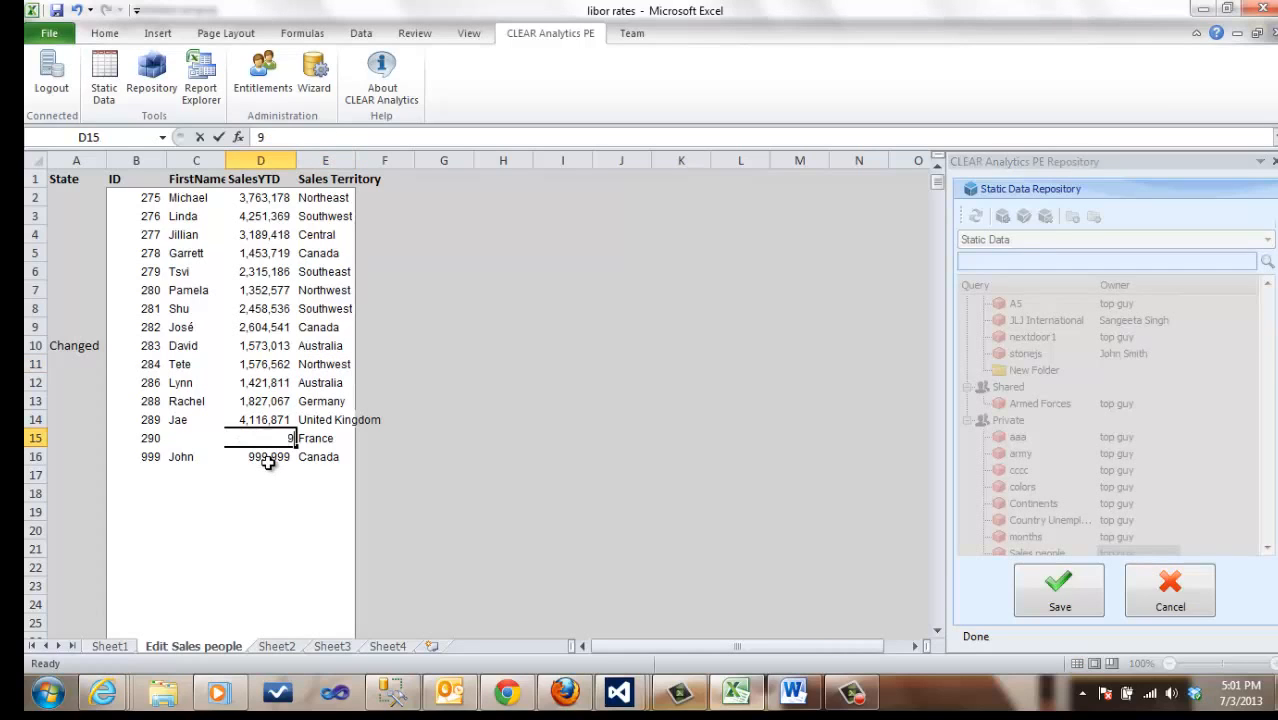
type("9999999")
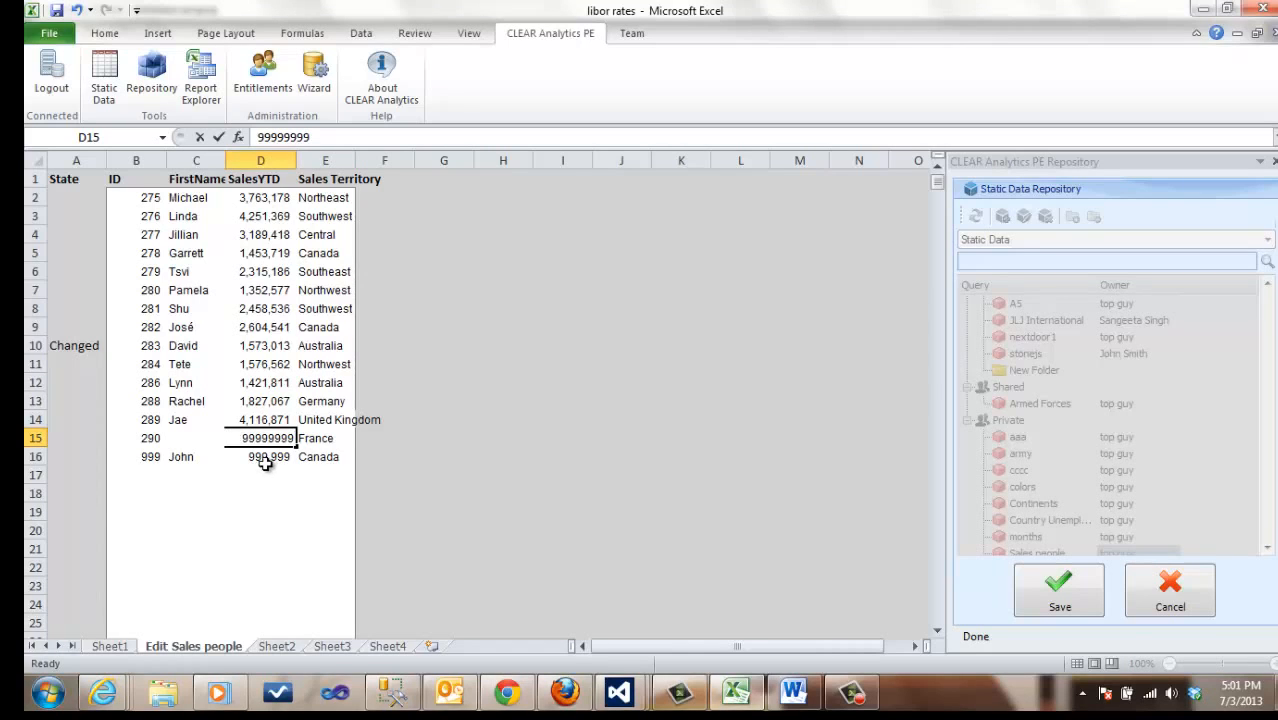
left_click(133, 491)
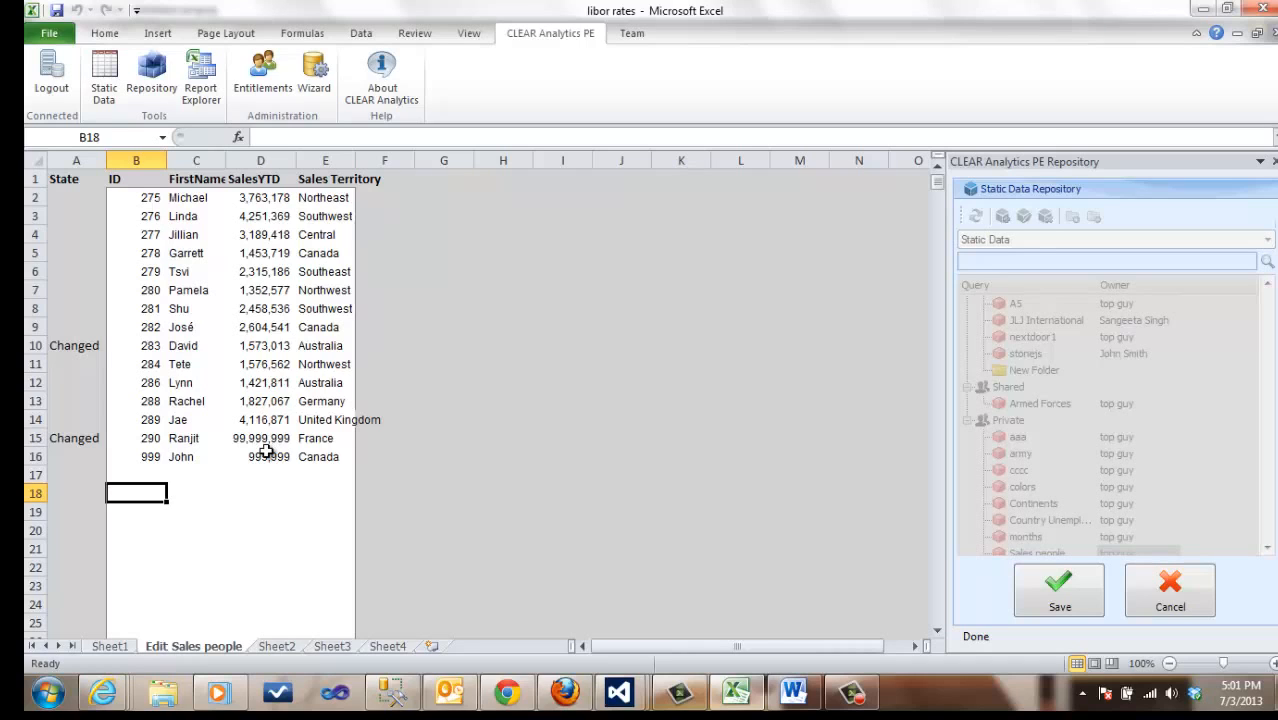
left_click(1058, 592)
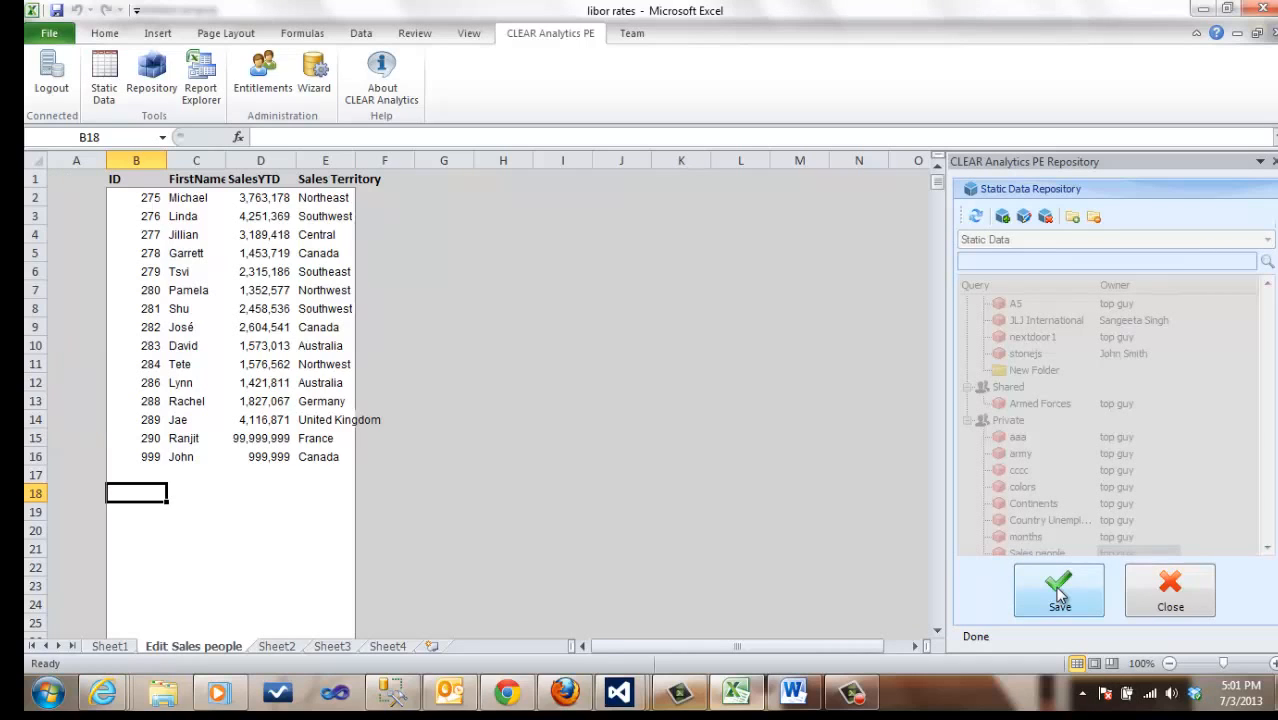
left_click(1178, 600)
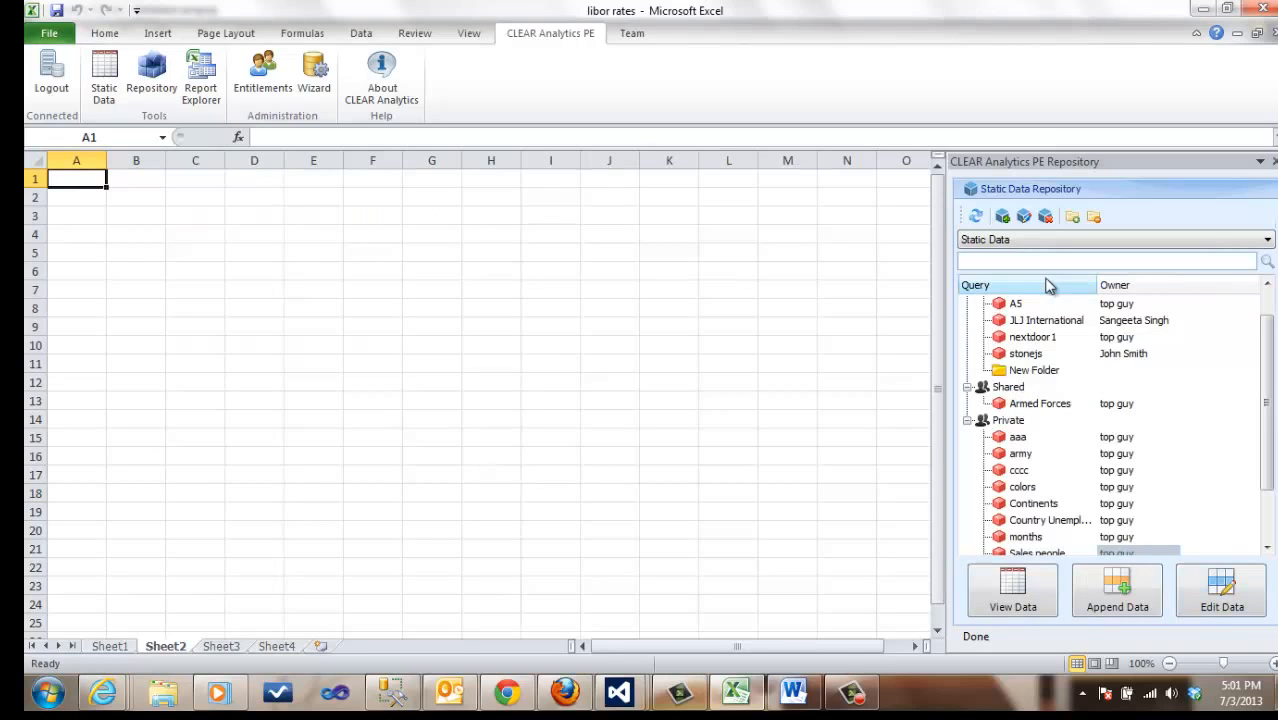
Step: Open the Sales people query for editing and insert a column headed LastName between FirstName and SalesYTD
left_click(1025, 218)
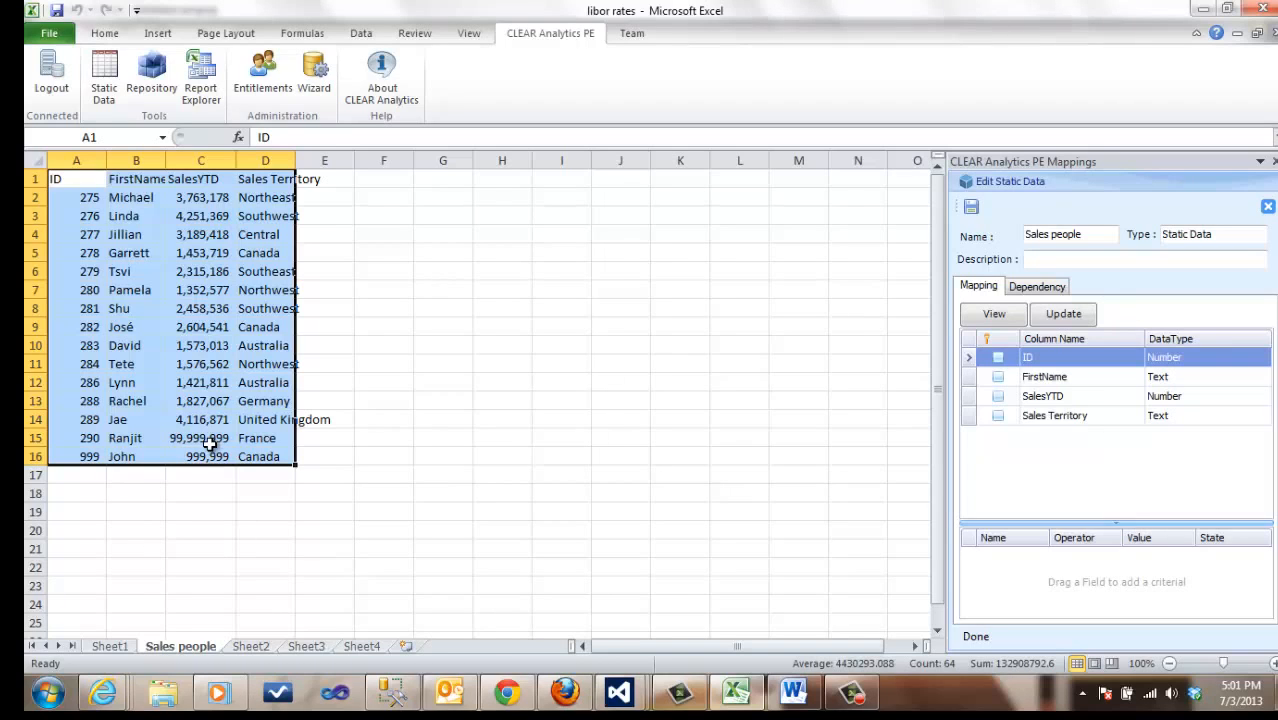
left_click(200, 161)
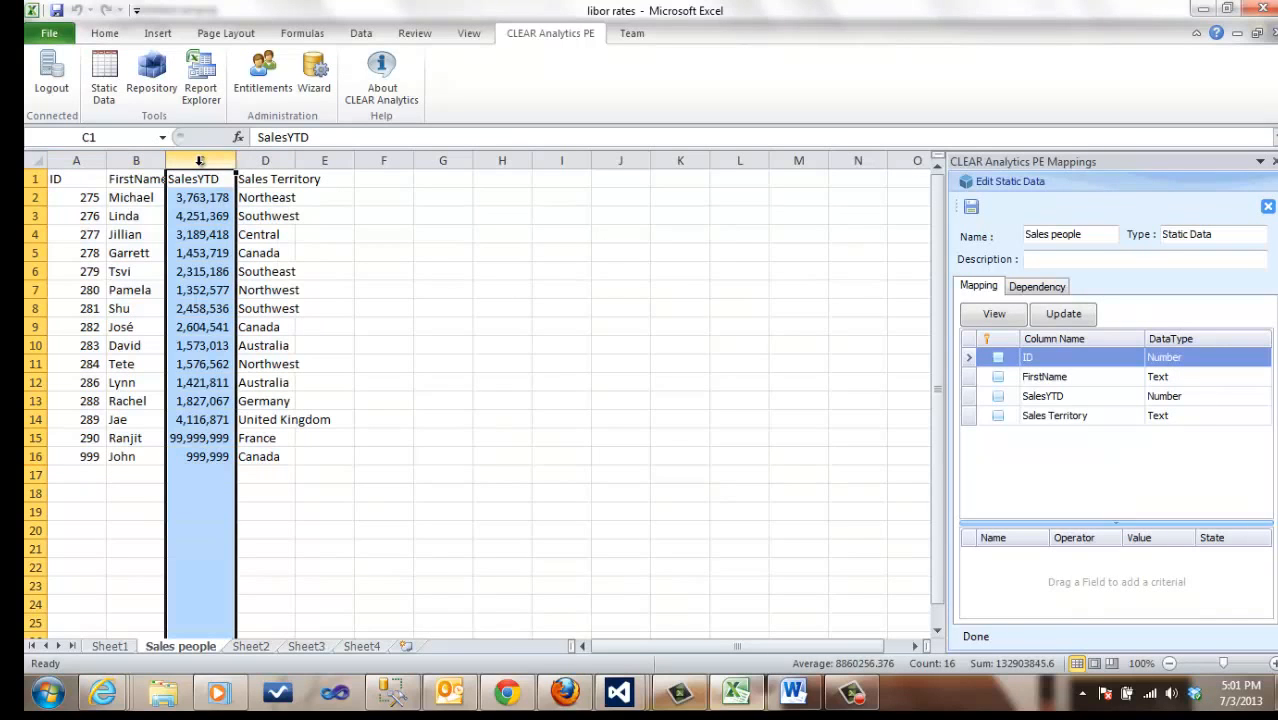
right_click(200, 161)
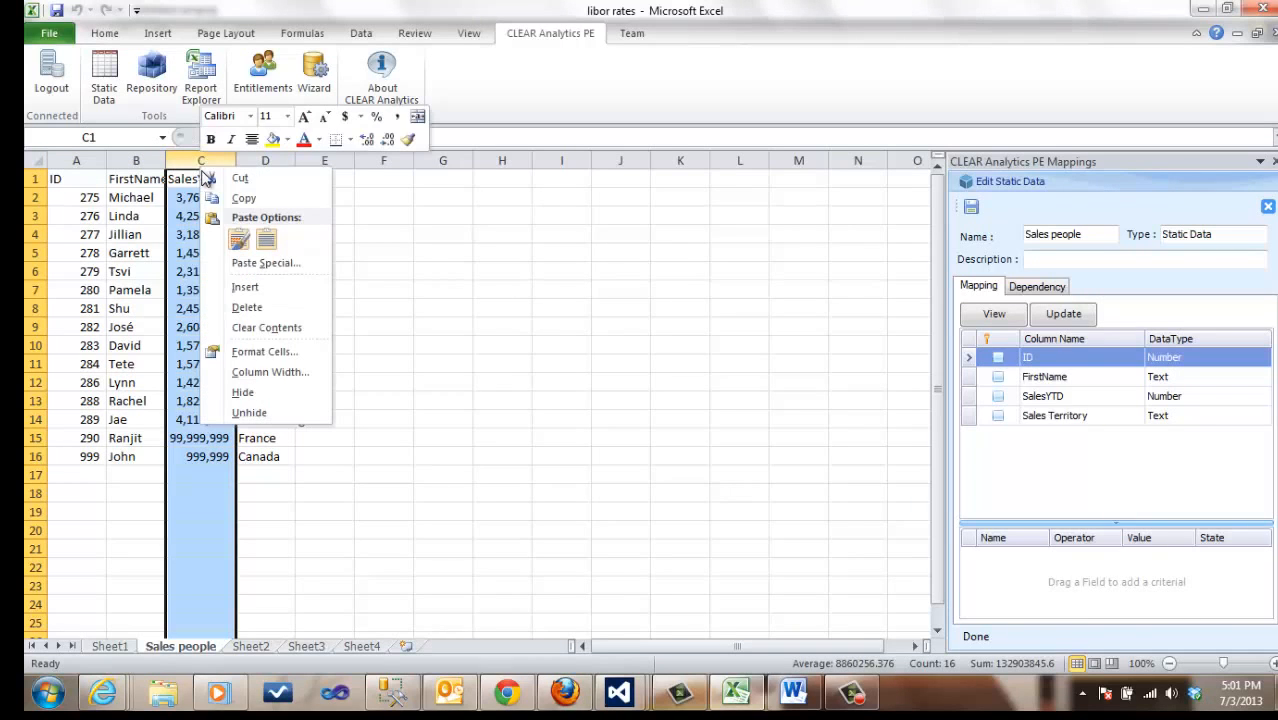
left_click(245, 287)
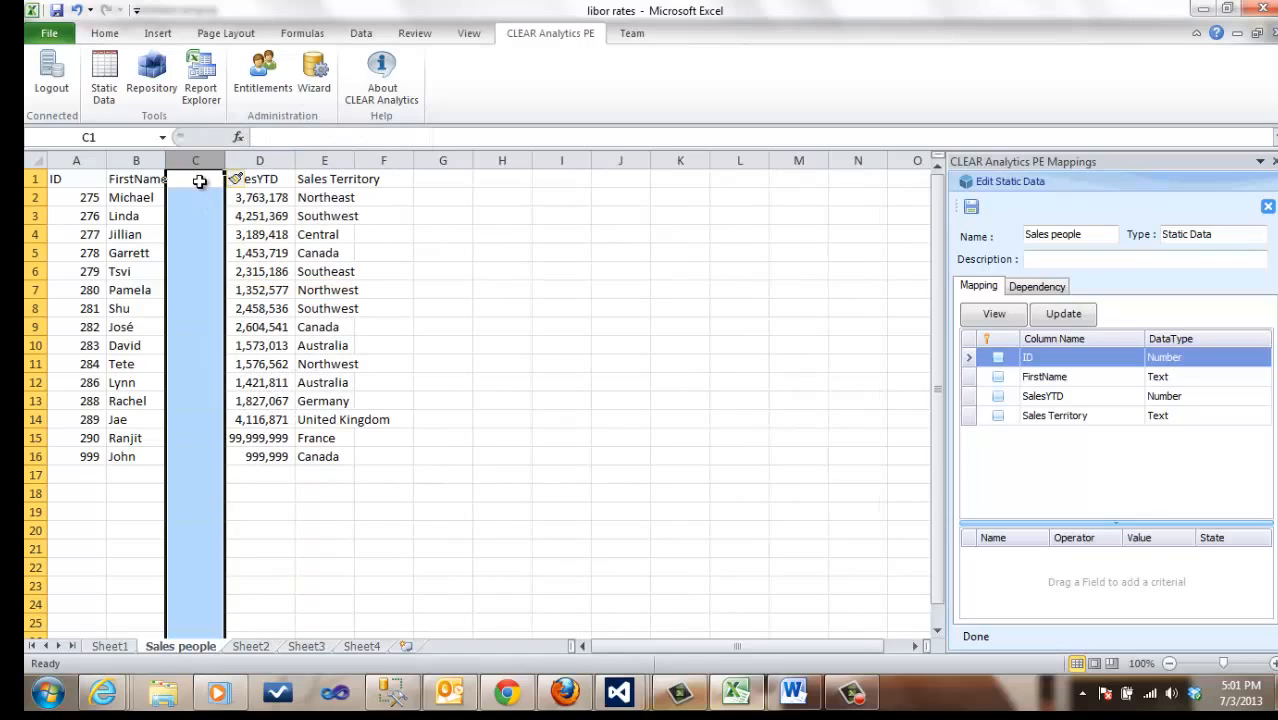
left_click(200, 181)
type("Last")
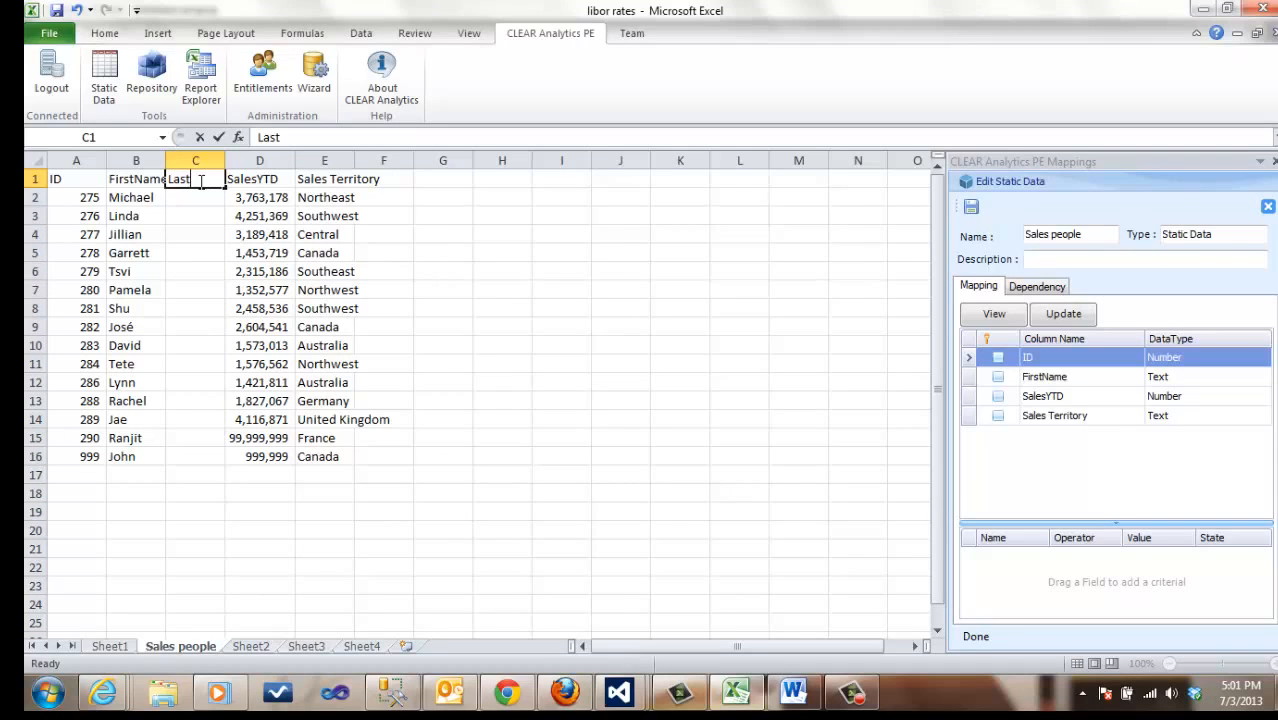
type("Name")
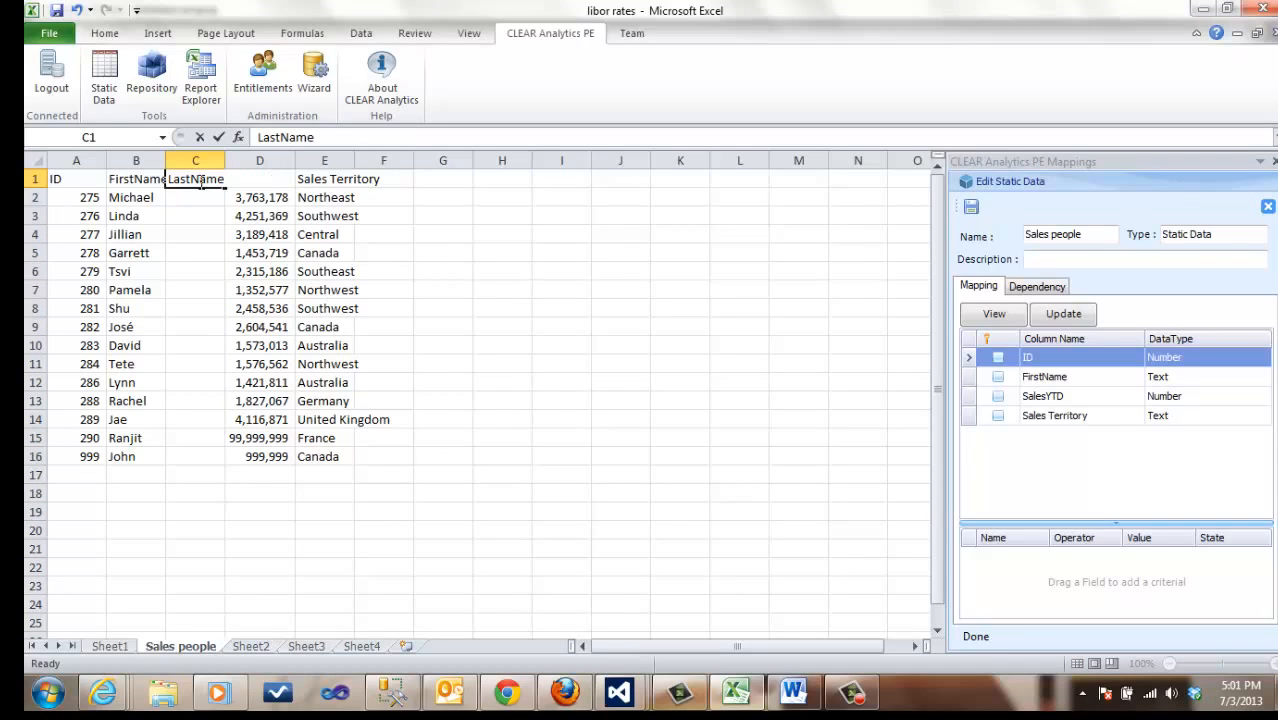
key("Return")
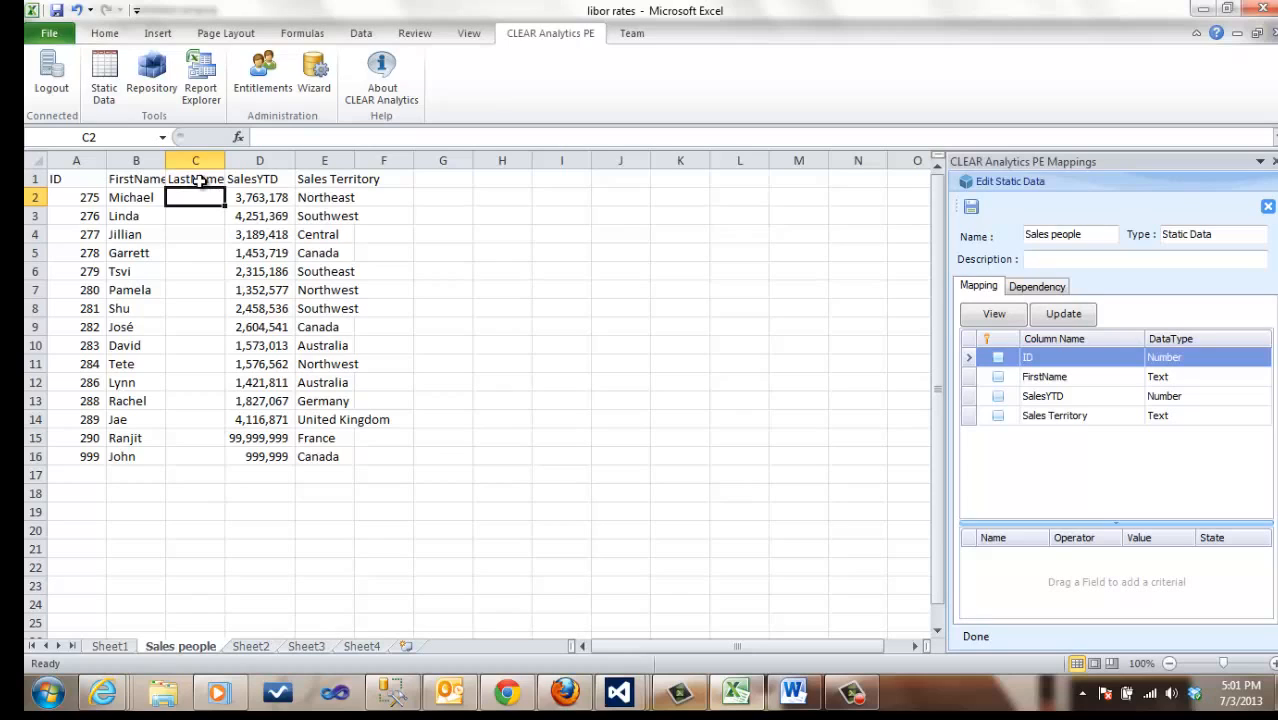
Step: Fill in the last names of the first four salespeople in cells C2 to C5
type("Smith")
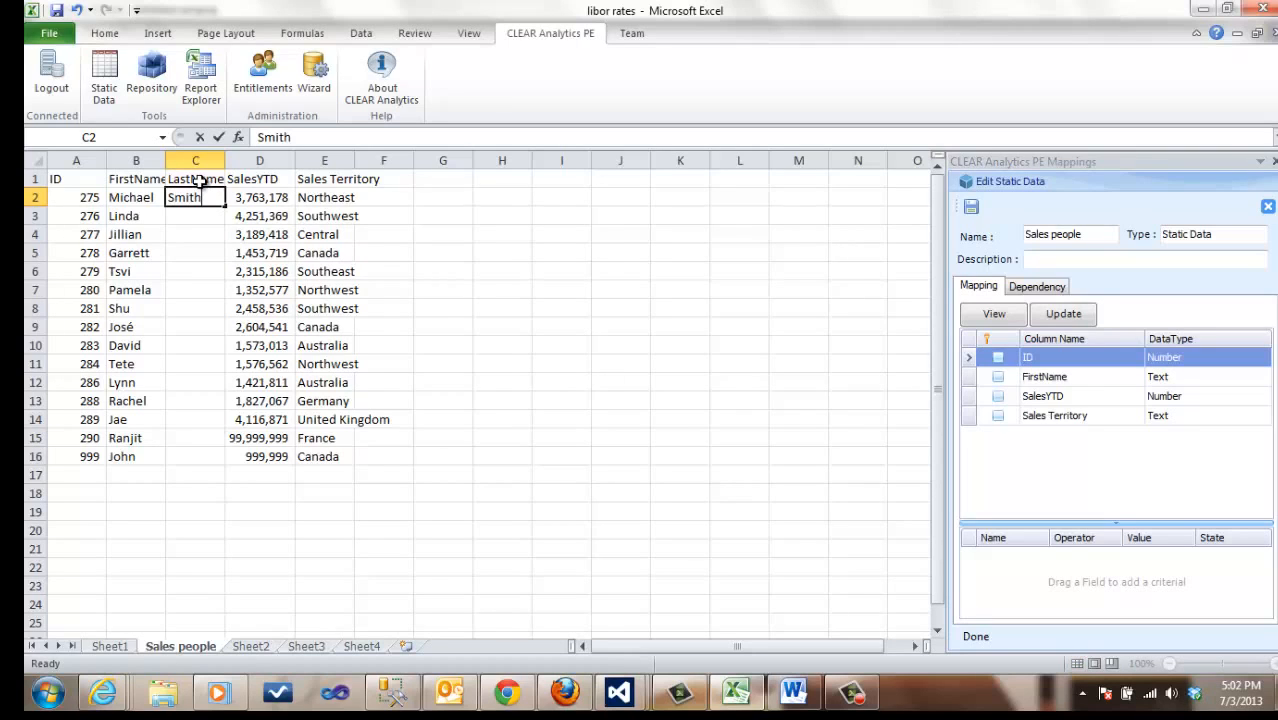
key("Return")
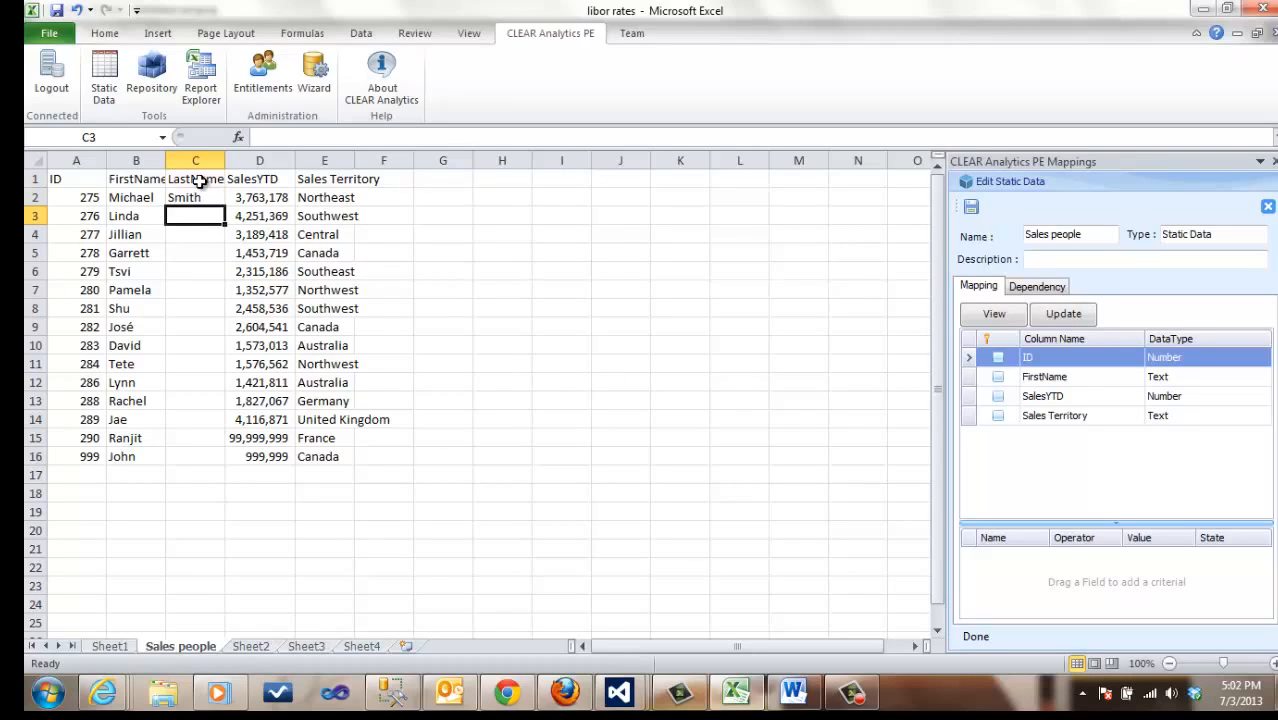
type("Roger")
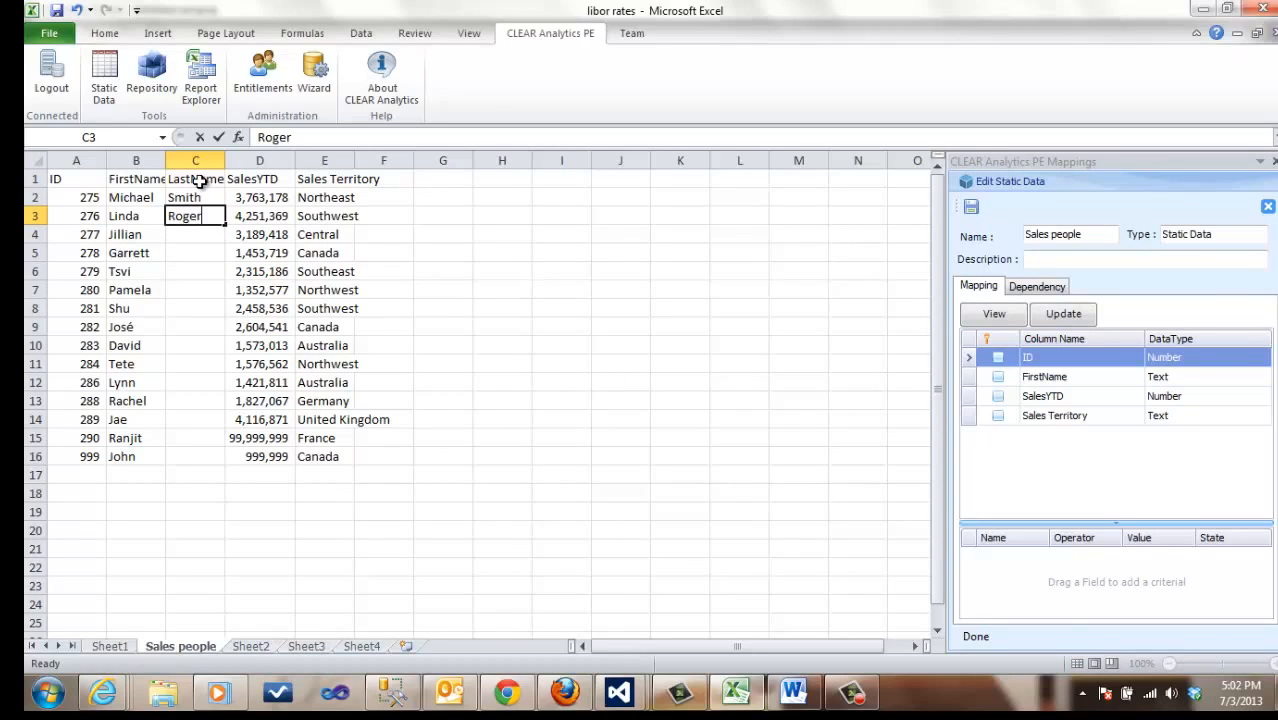
key("Return")
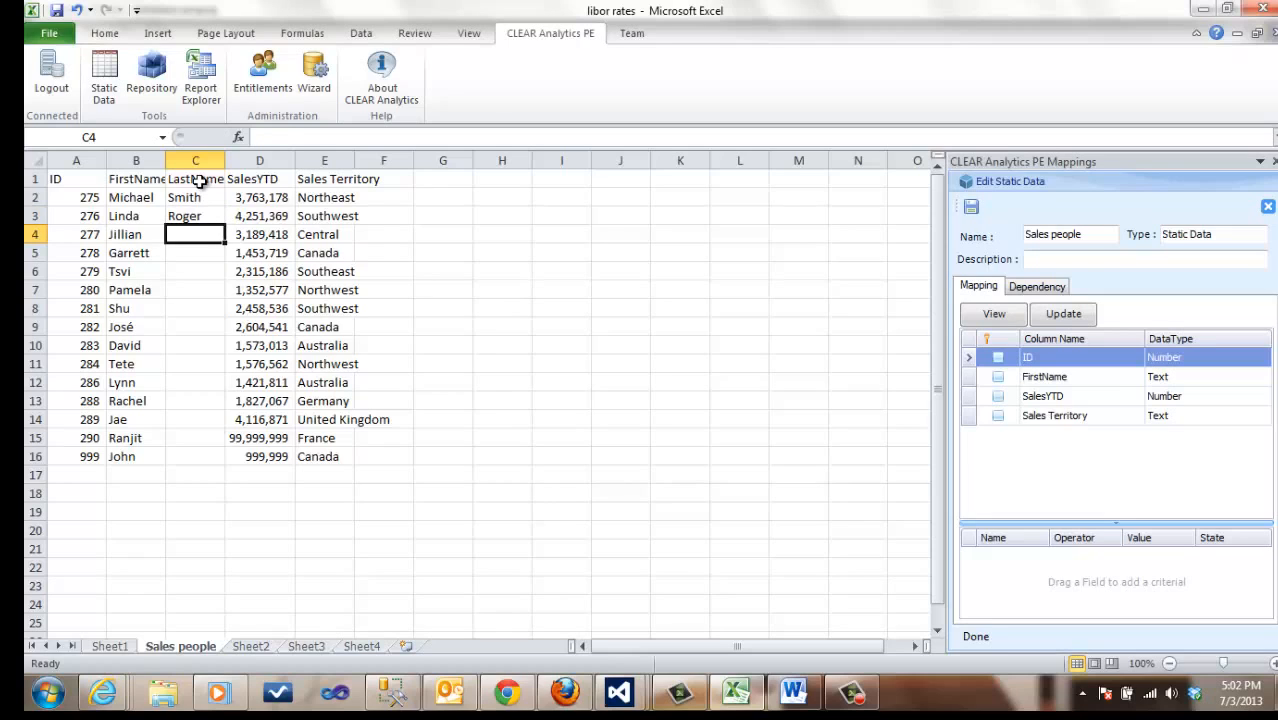
type("Ni")
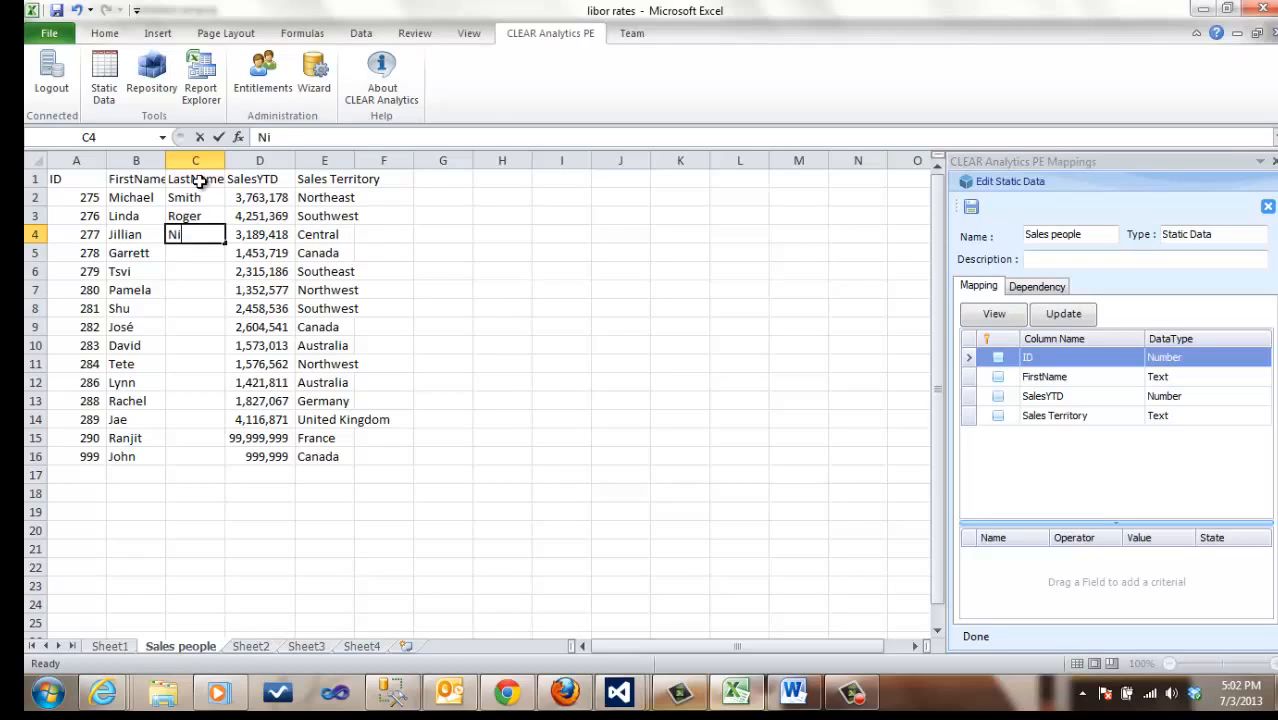
type("xon")
key("Return")
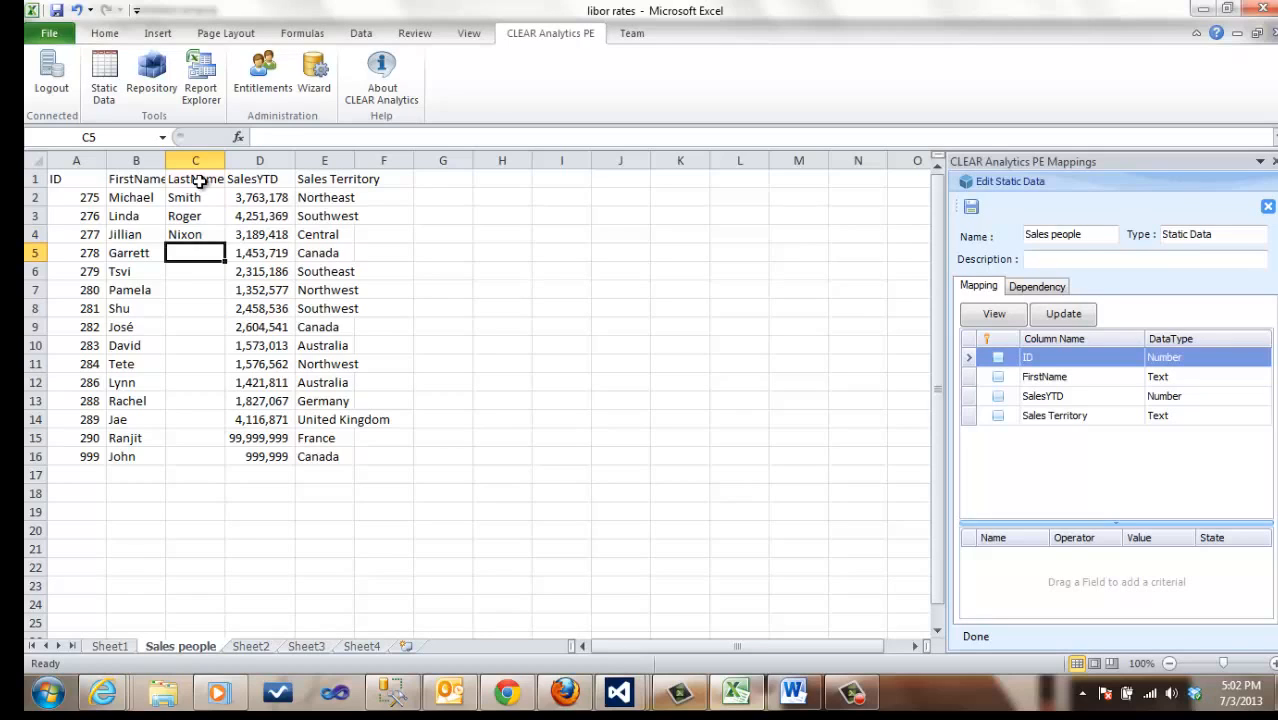
type("Bish")
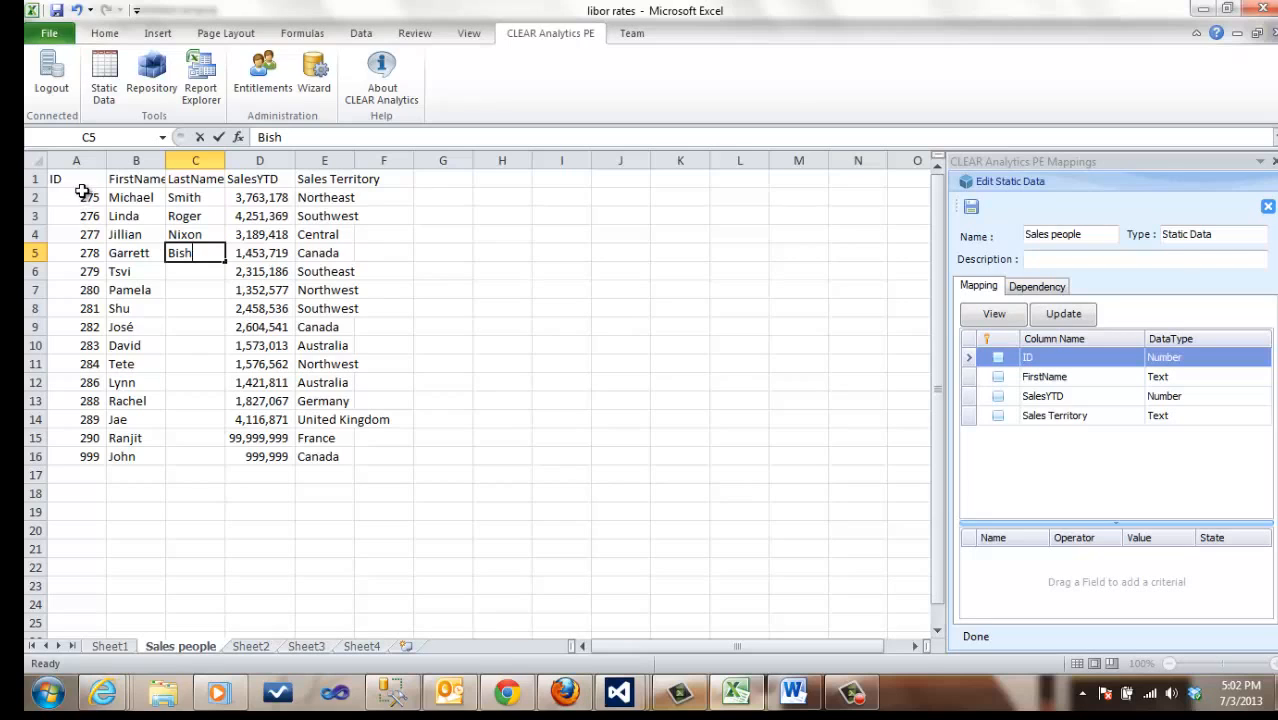
Step: Update the query's column mapping from the range A1:E16, then save and close the Sales people query
left_click_drag(71, 177, 338, 453)
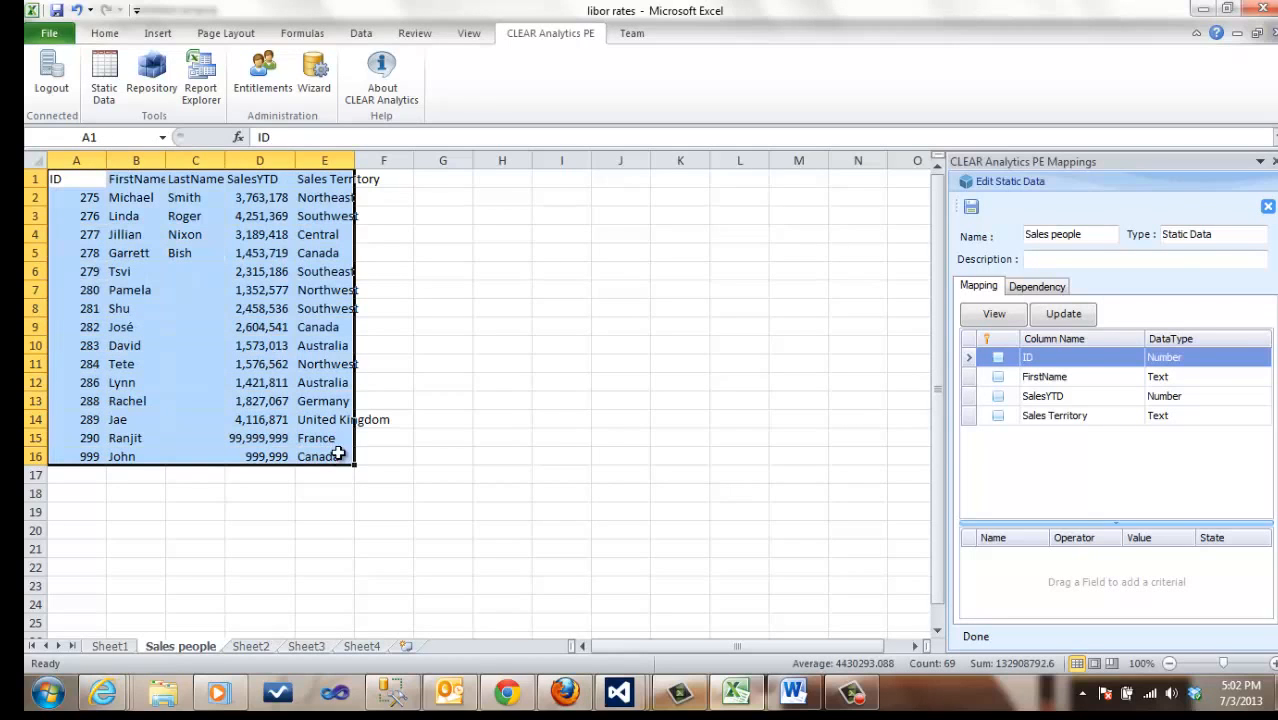
left_click(1066, 316)
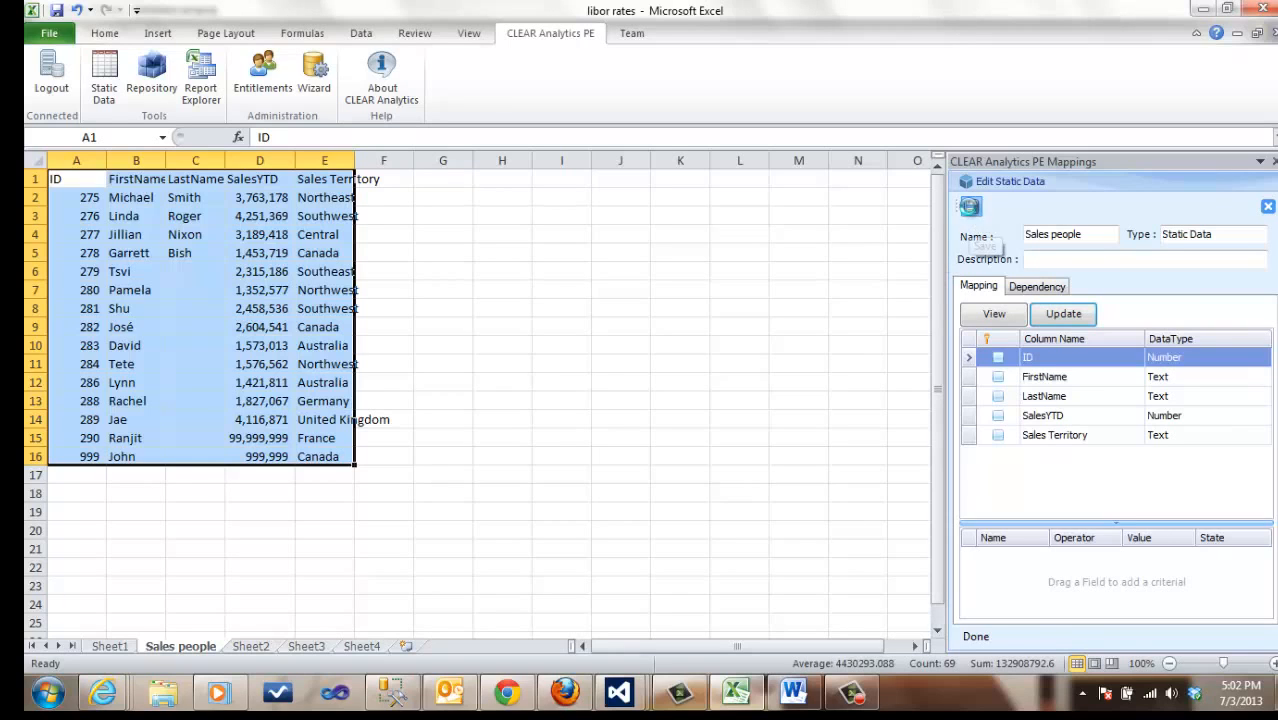
left_click(971, 207)
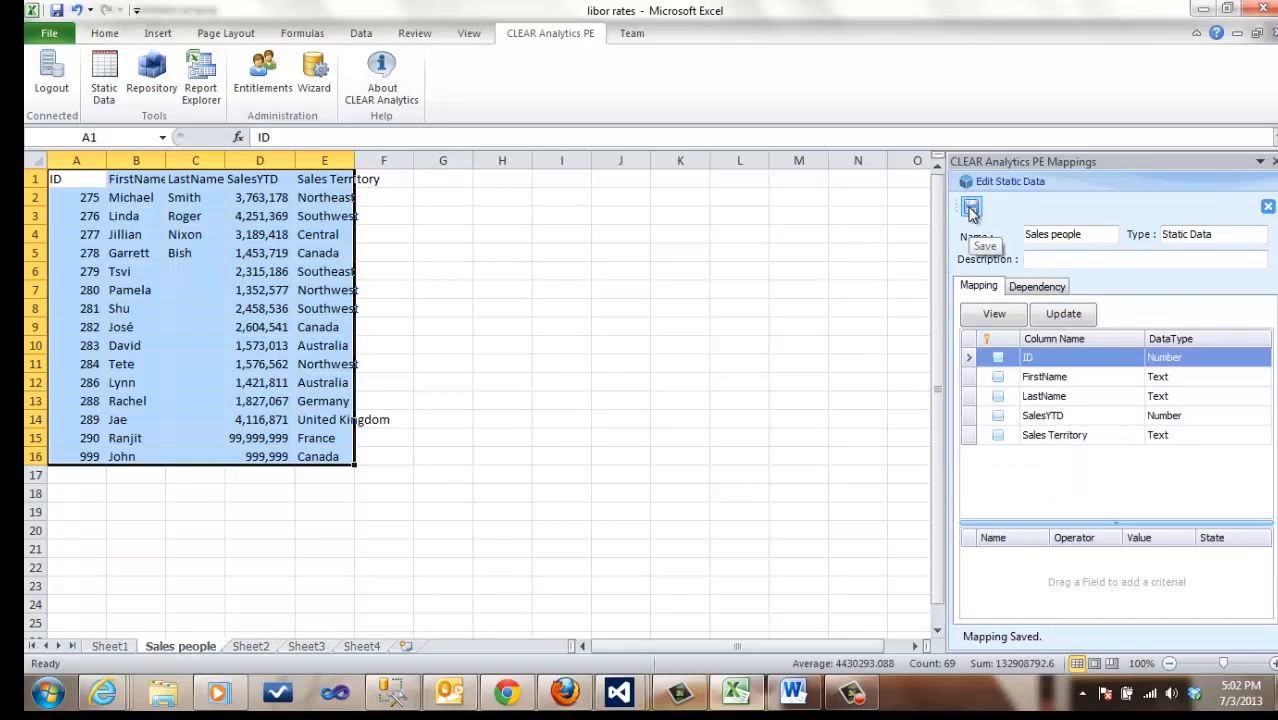
left_click(1267, 208)
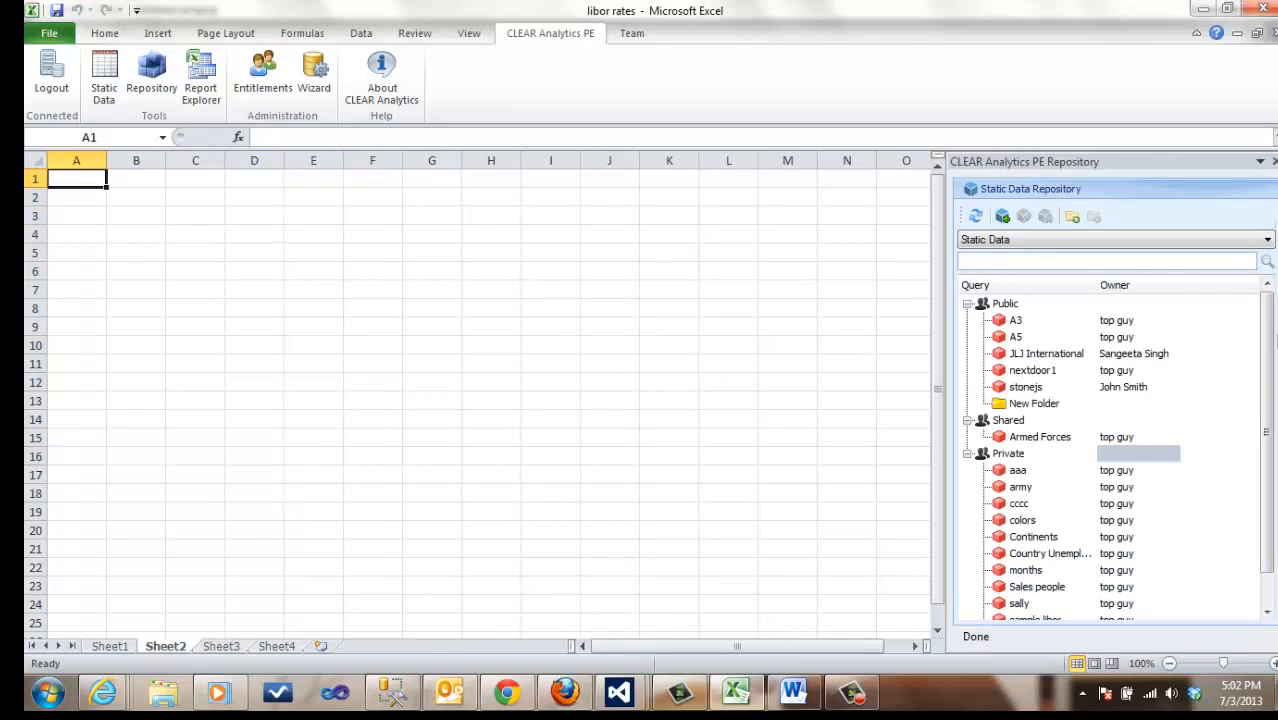
Step: Move the Sales people query from Private to Shared, sharing it with the second and third listed users, and close the repository
scroll(1266, 358, "down", 1)
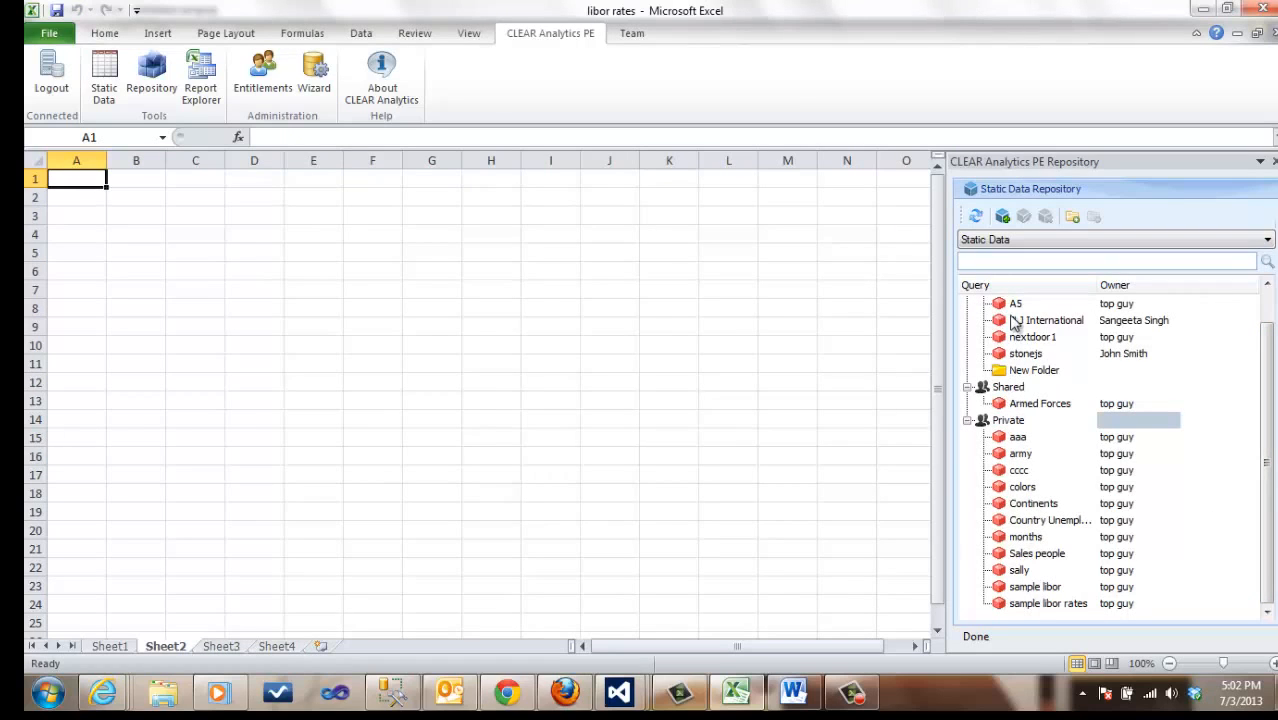
left_click(1012, 556)
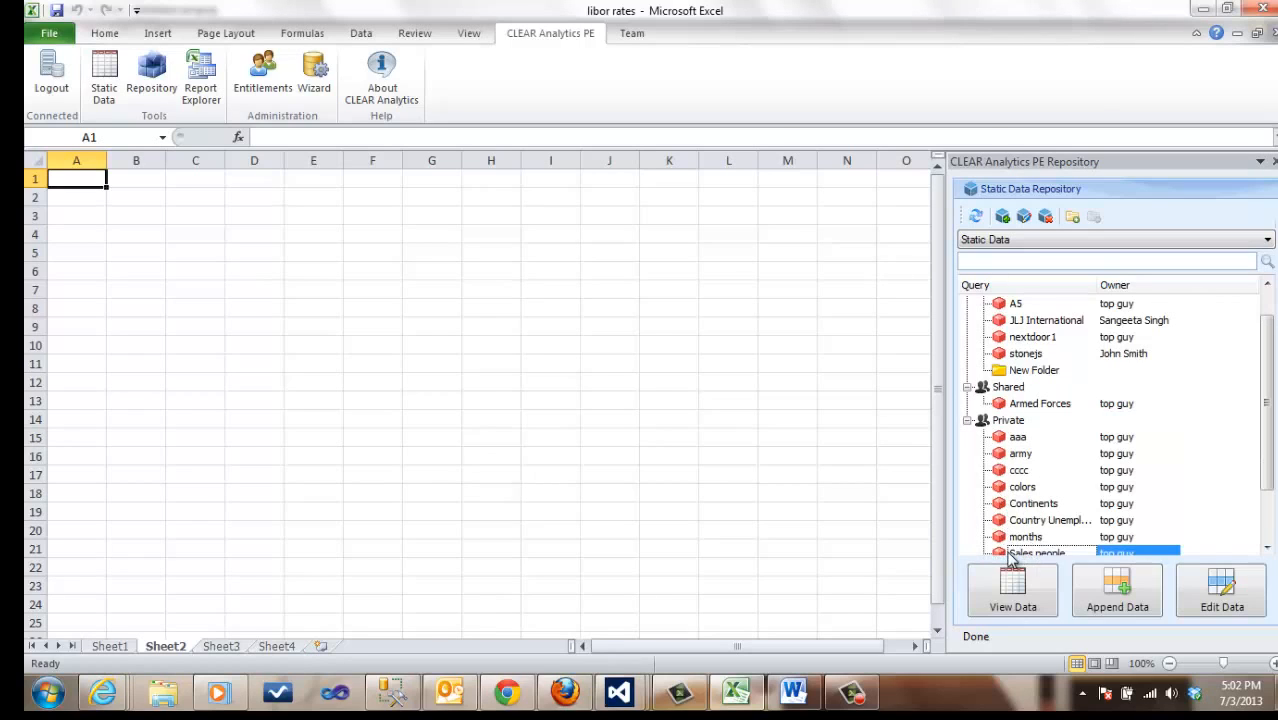
left_click(1266, 538)
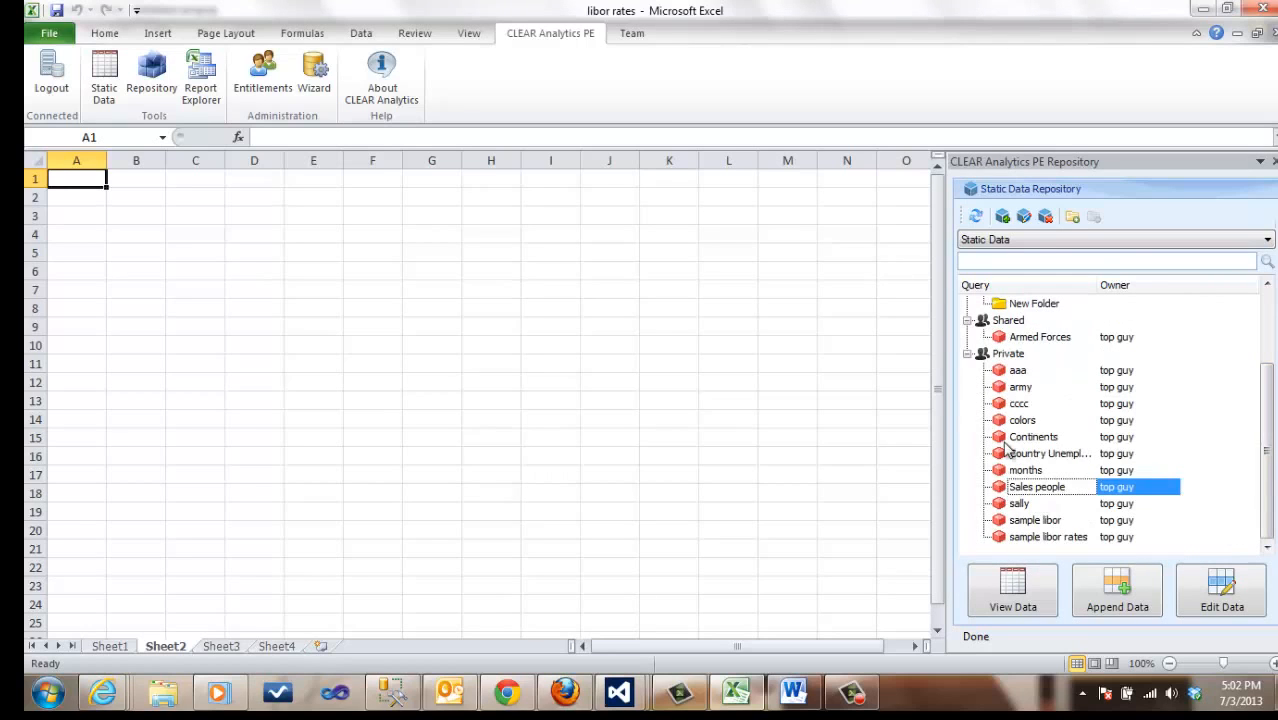
left_click_drag(1003, 486, 991, 329)
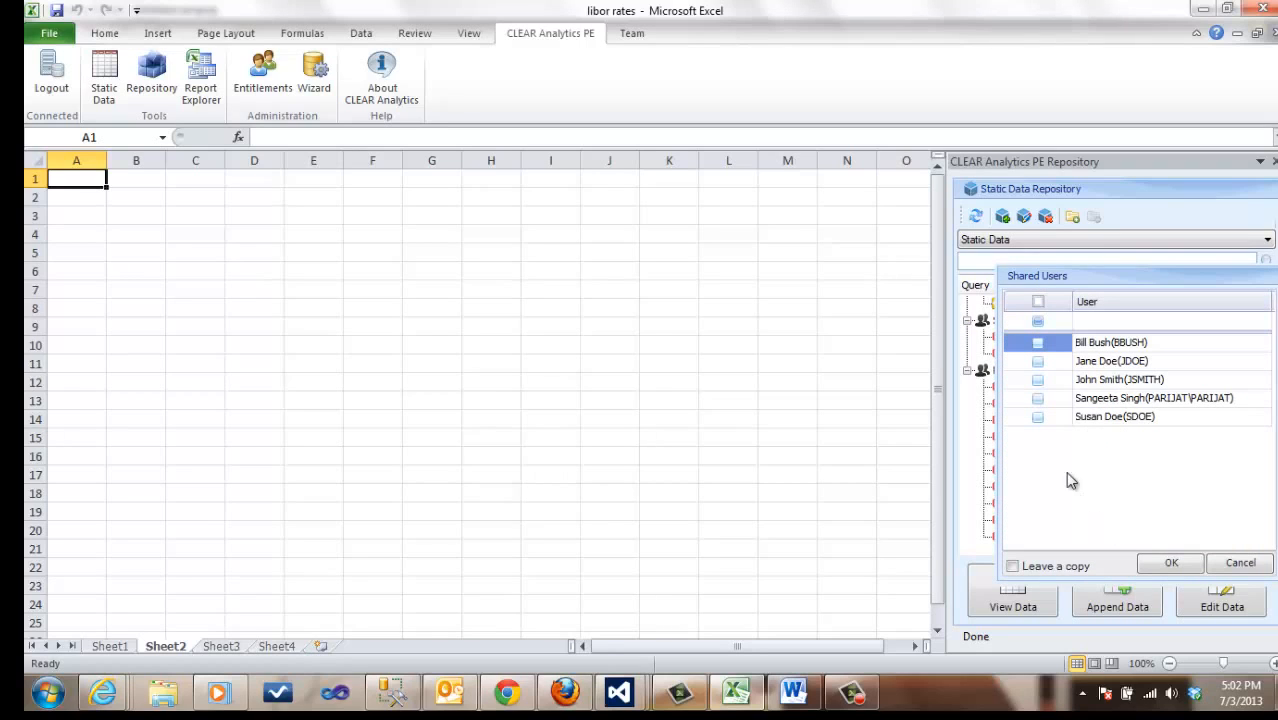
left_click(1037, 380)
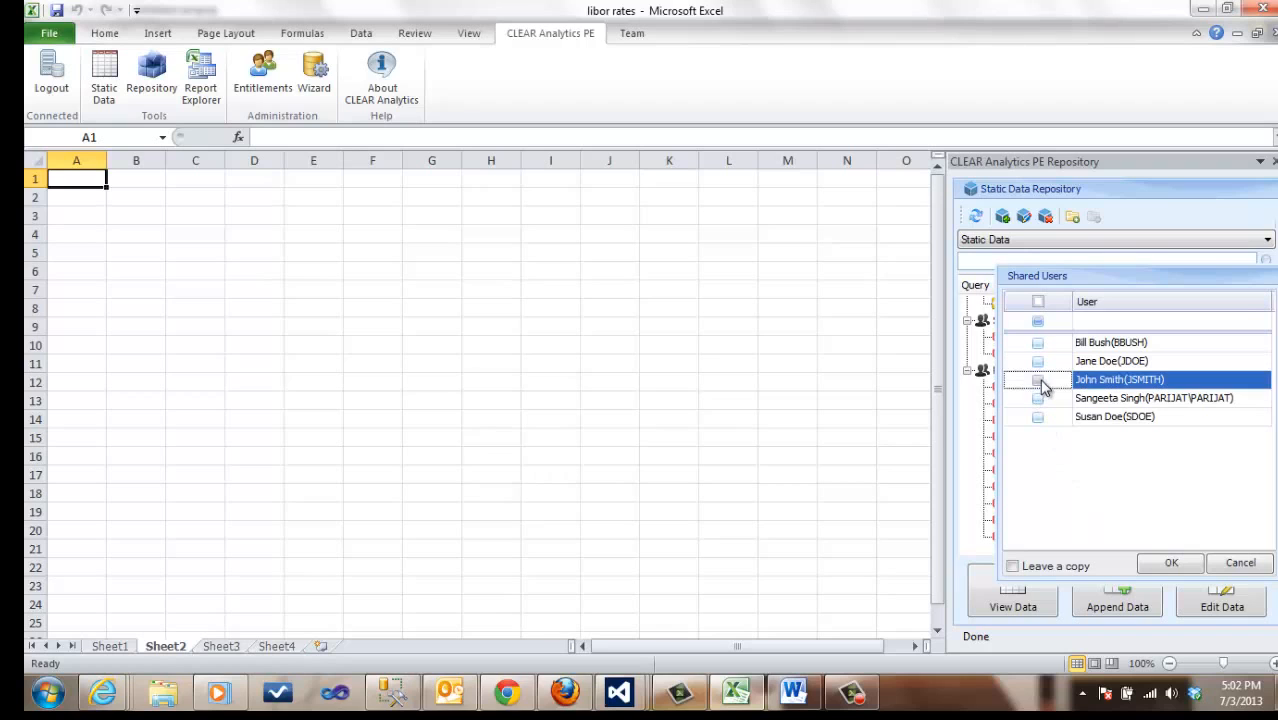
left_click(1037, 361)
left_click(1172, 564)
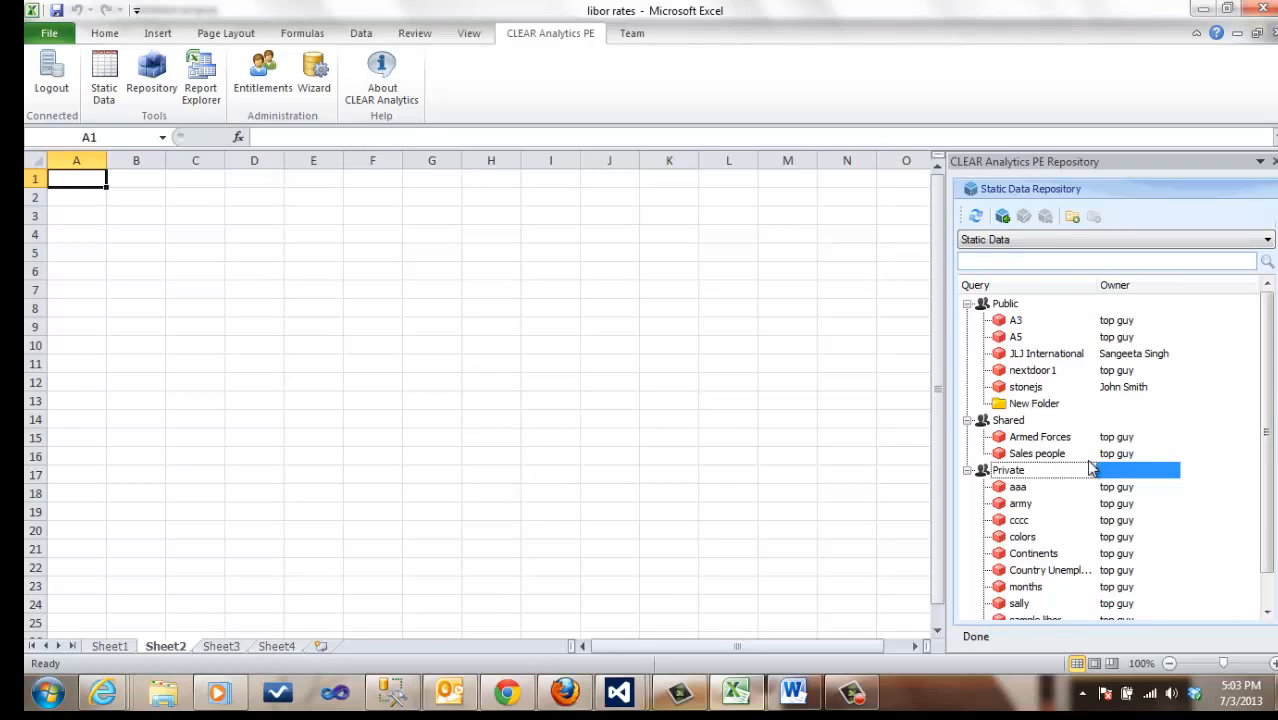
left_click(1273, 161)
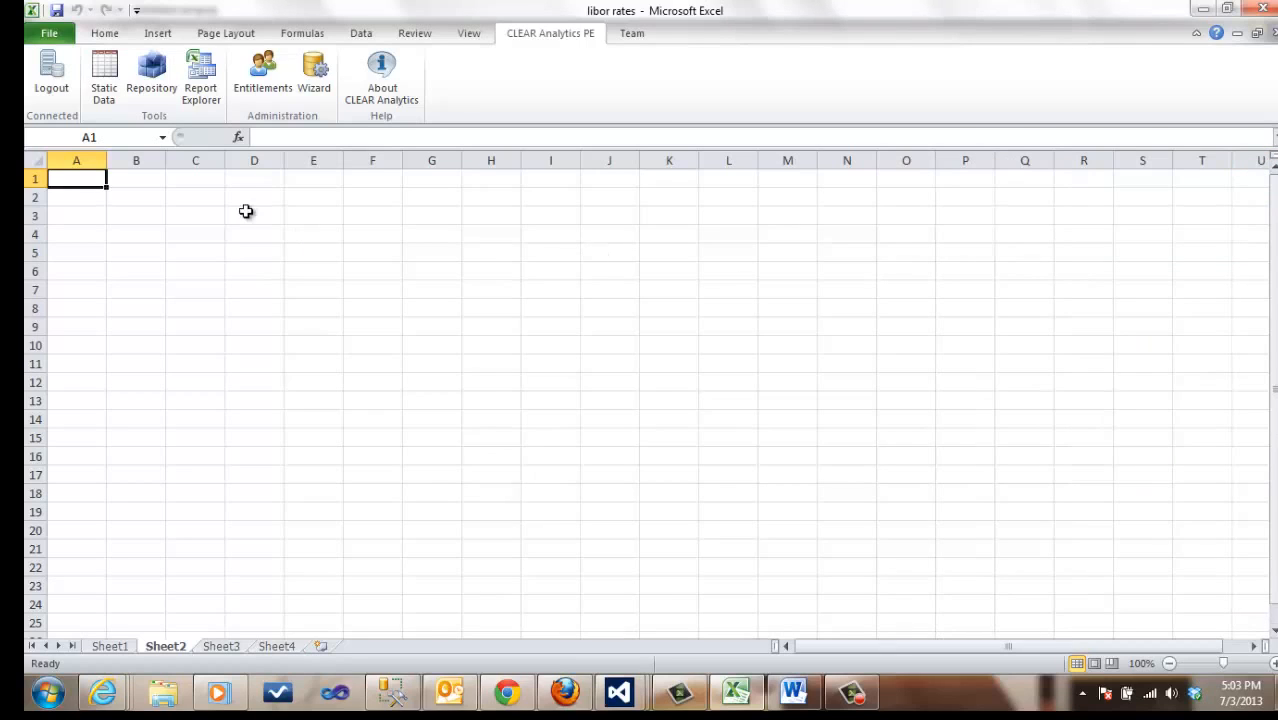
Step: Create a new report named "sample sales folk" in Report Explorer and include the shared Sales people query
left_click(202, 78)
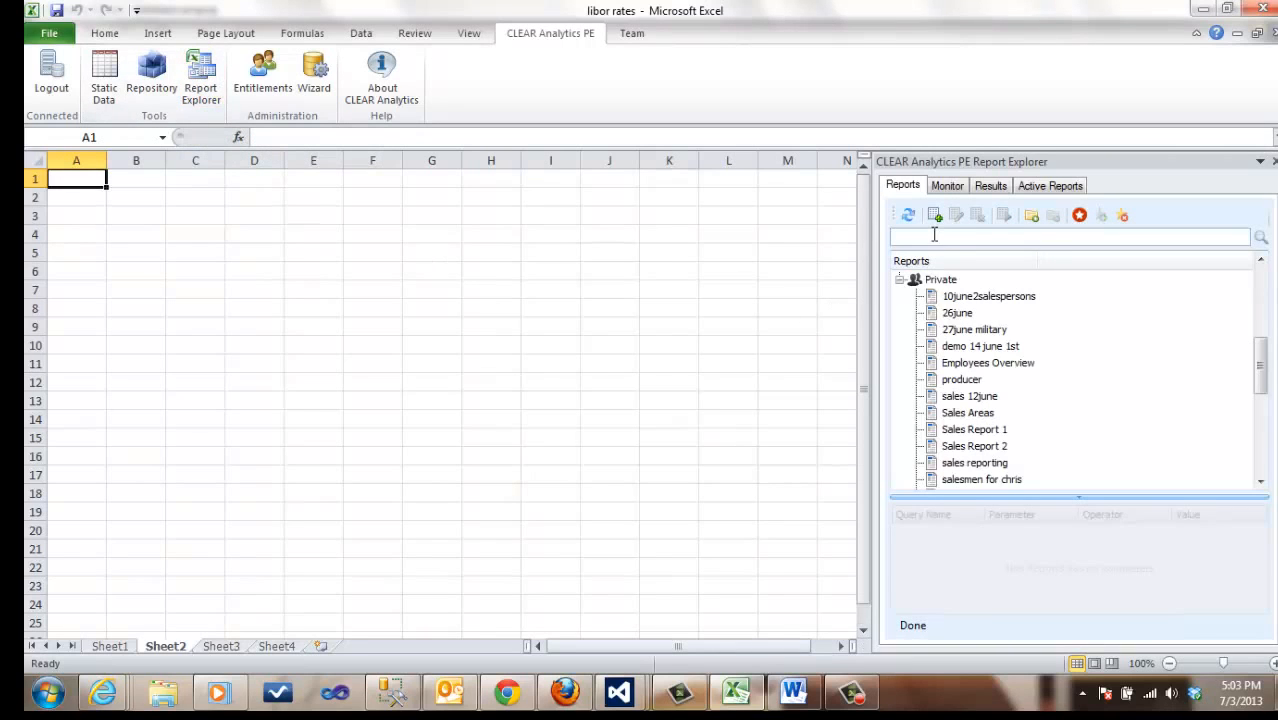
left_click(936, 220)
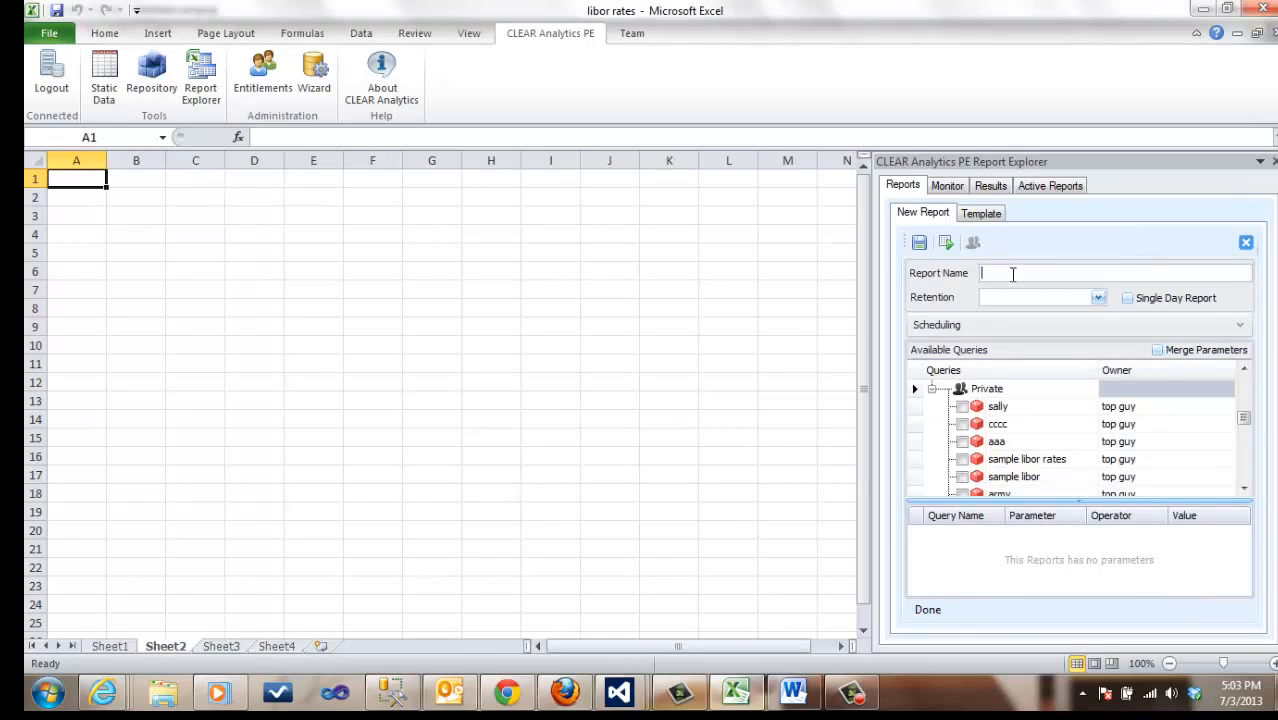
type("sample sales folk")
scroll(1248, 418, "up", 2)
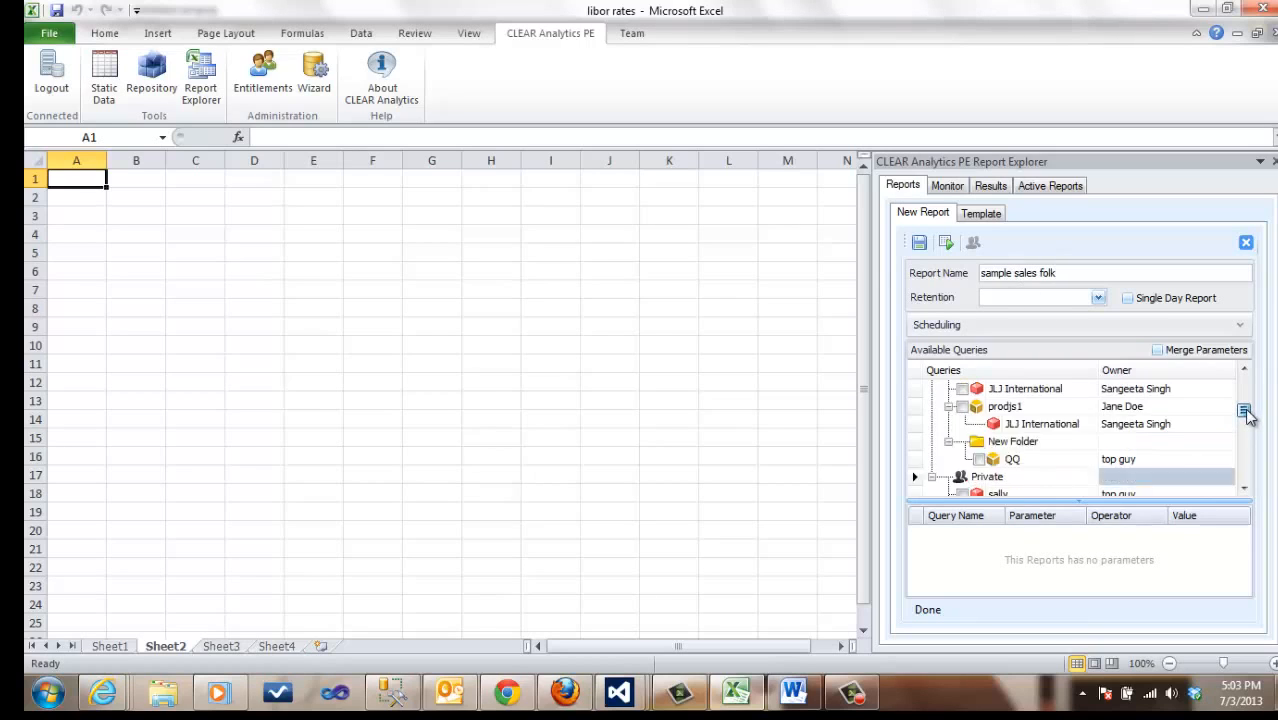
scroll(1248, 418, "up", 1)
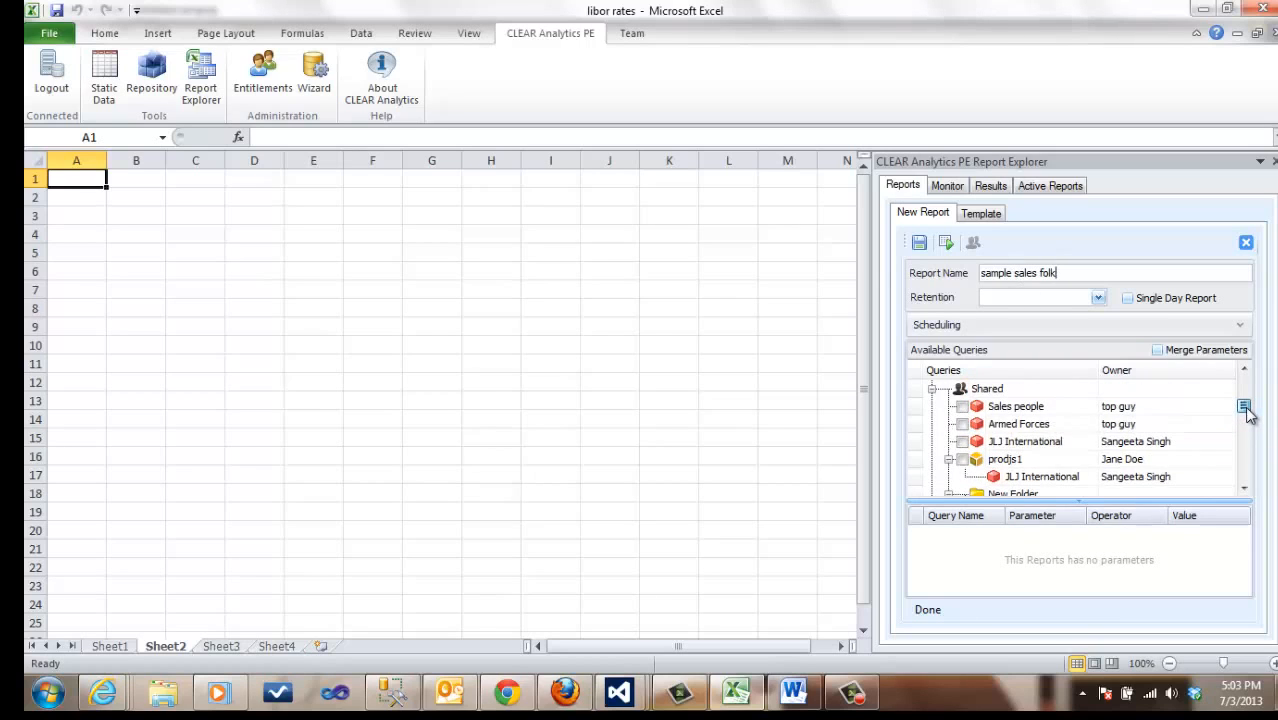
left_click(963, 411)
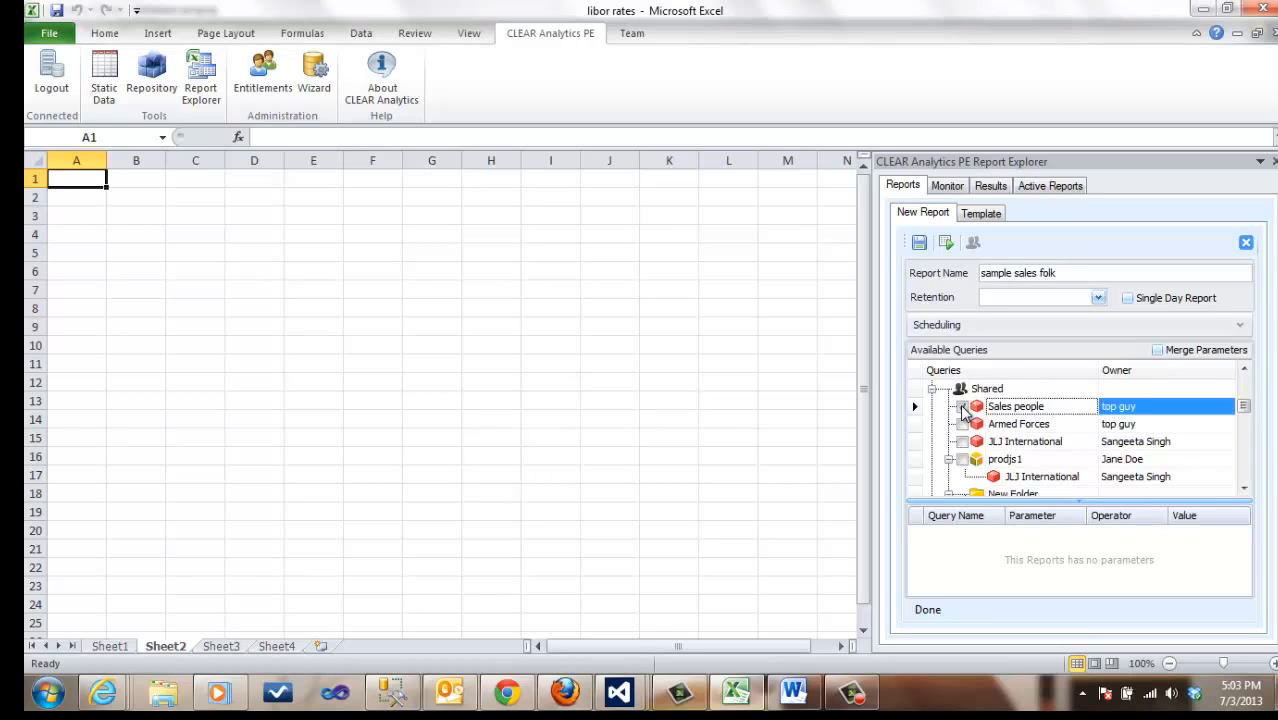
Step: Save and execute the sample sales folk report, then check its run status and expand its entry in the results
left_click(919, 243)
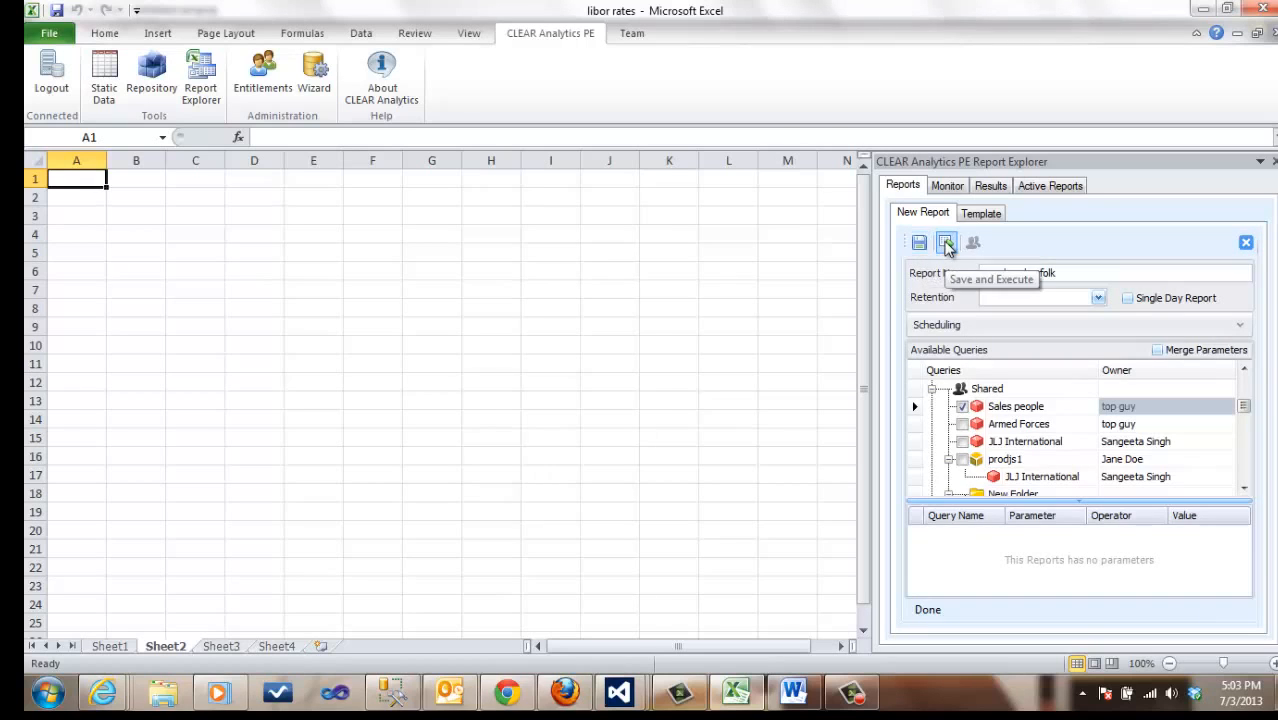
left_click(947, 245)
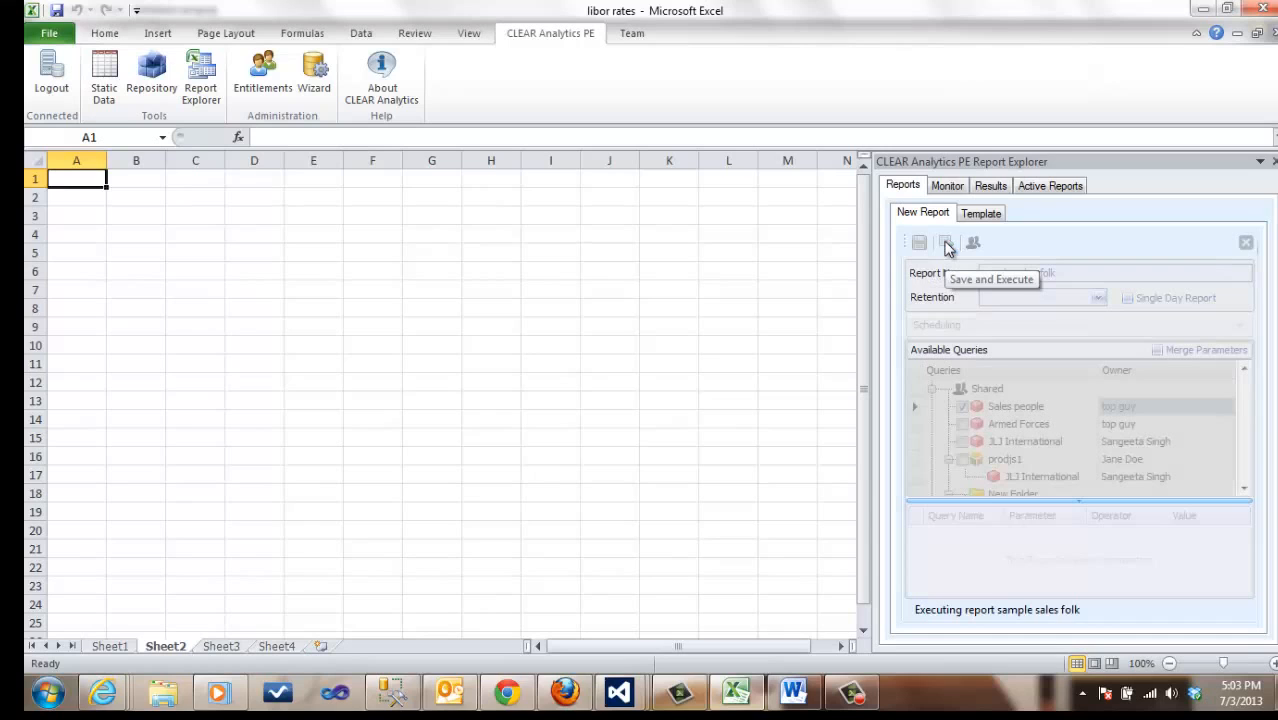
left_click(952, 187)
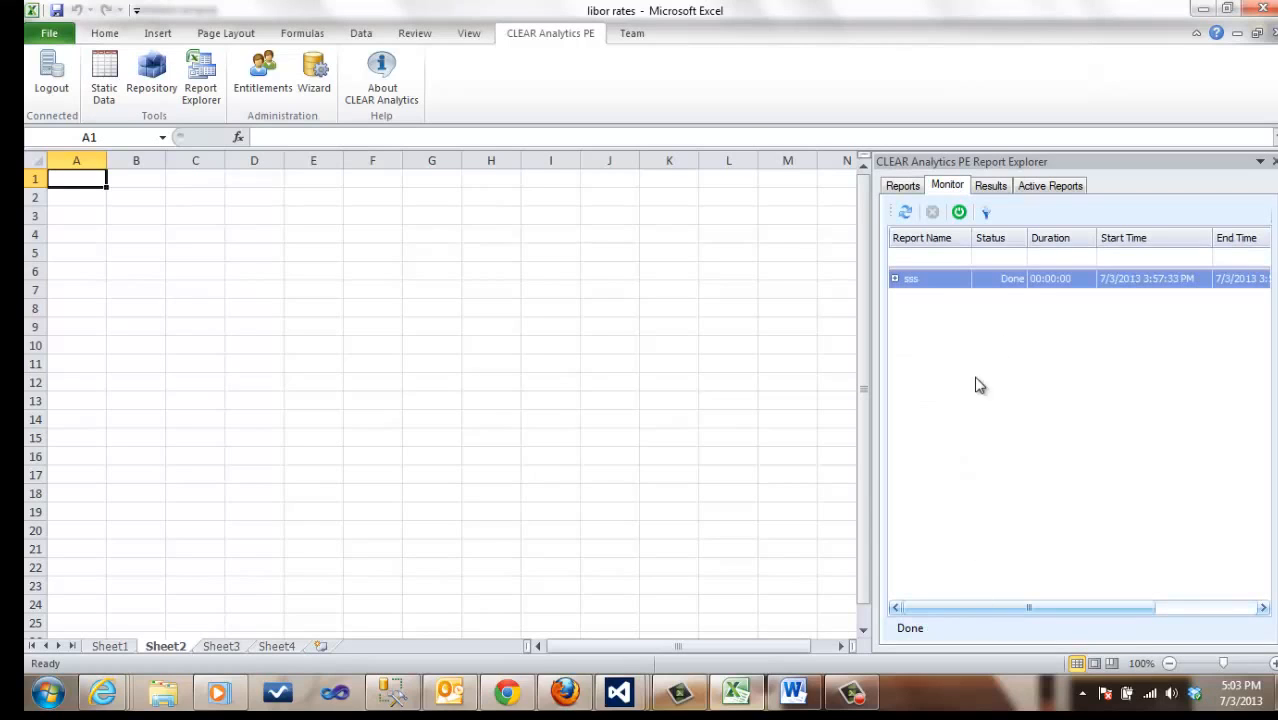
left_click(990, 188)
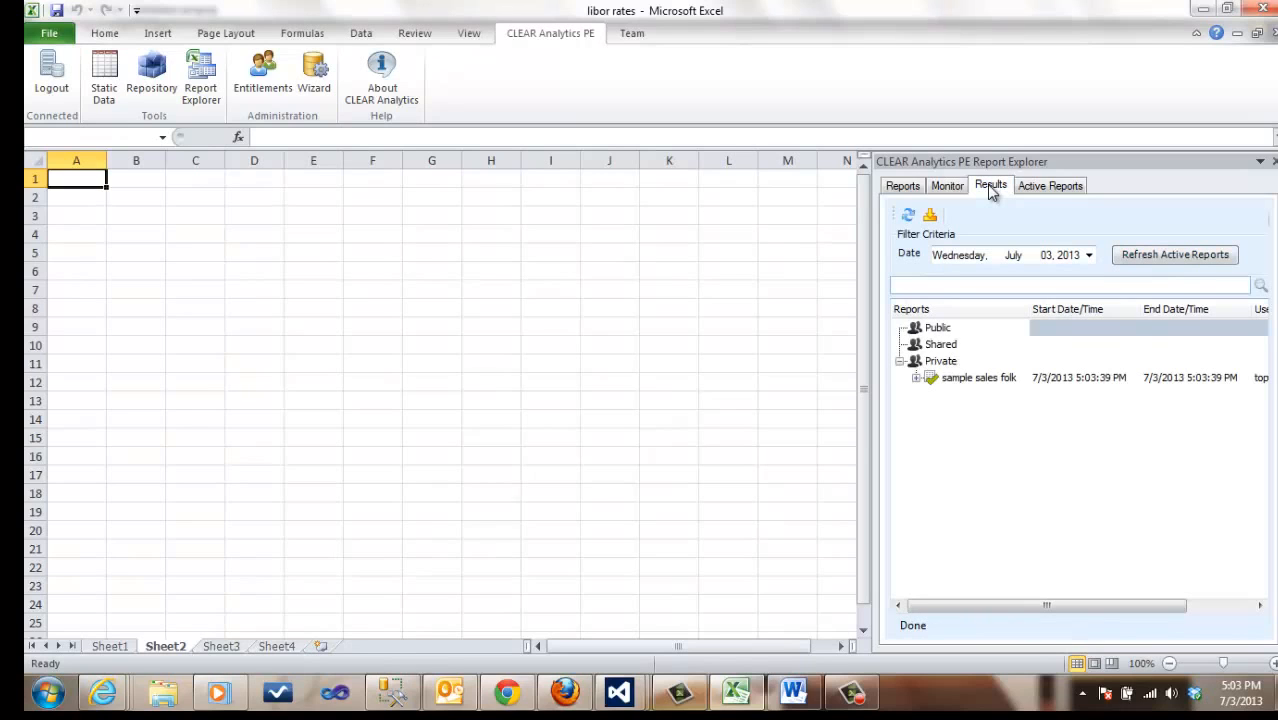
left_click(916, 378)
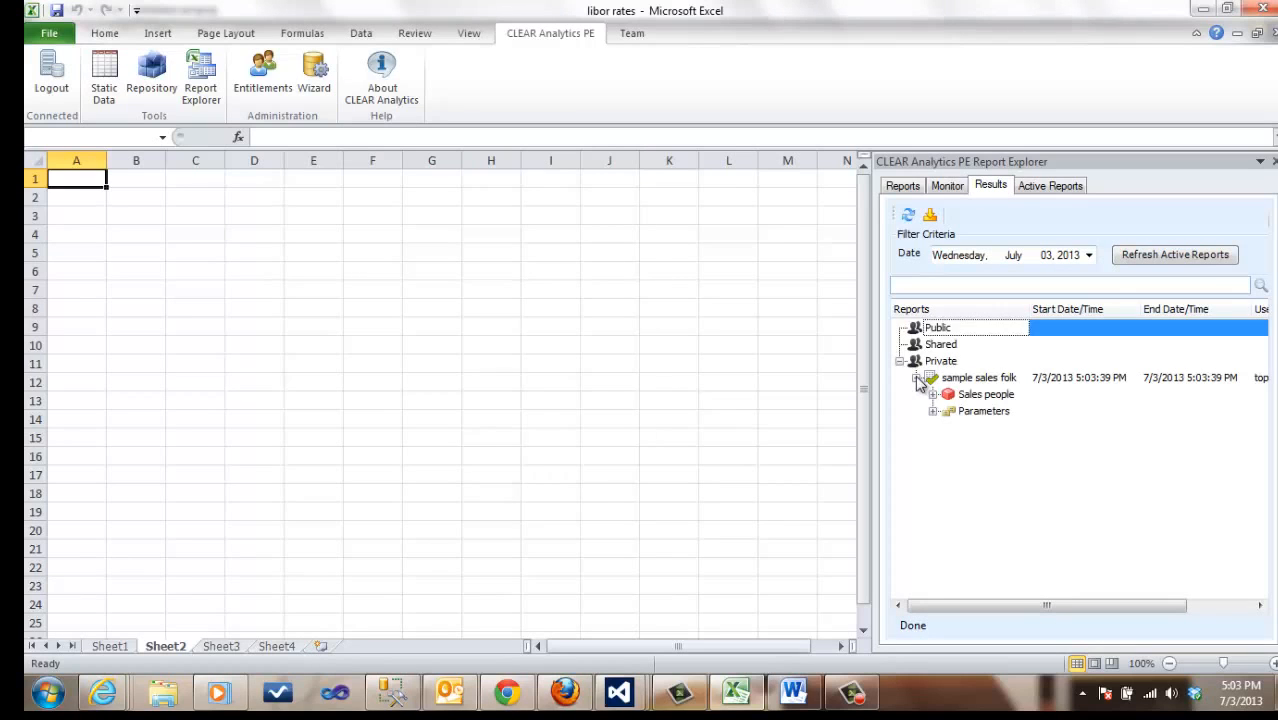
Step: Output the Sales people result as a table at A1, excluding the ID and FirstName fields and placing Sales Territory first
left_click(933, 395)
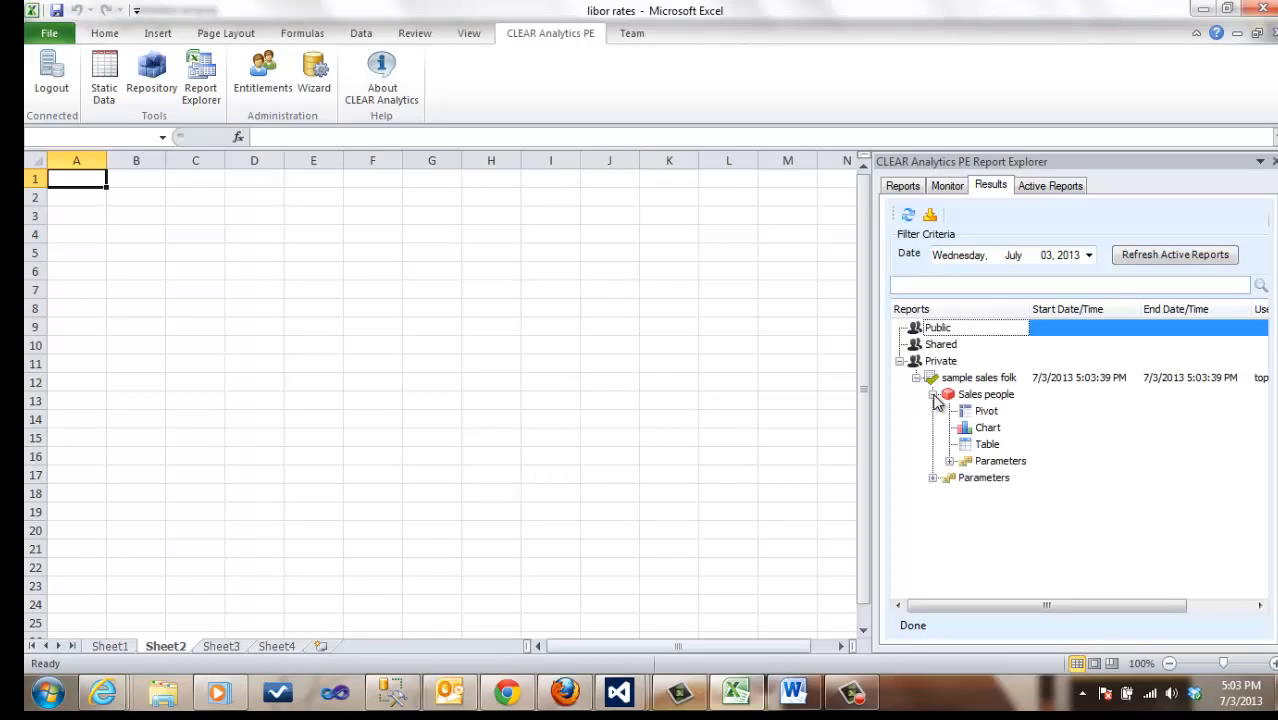
double_click(962, 448)
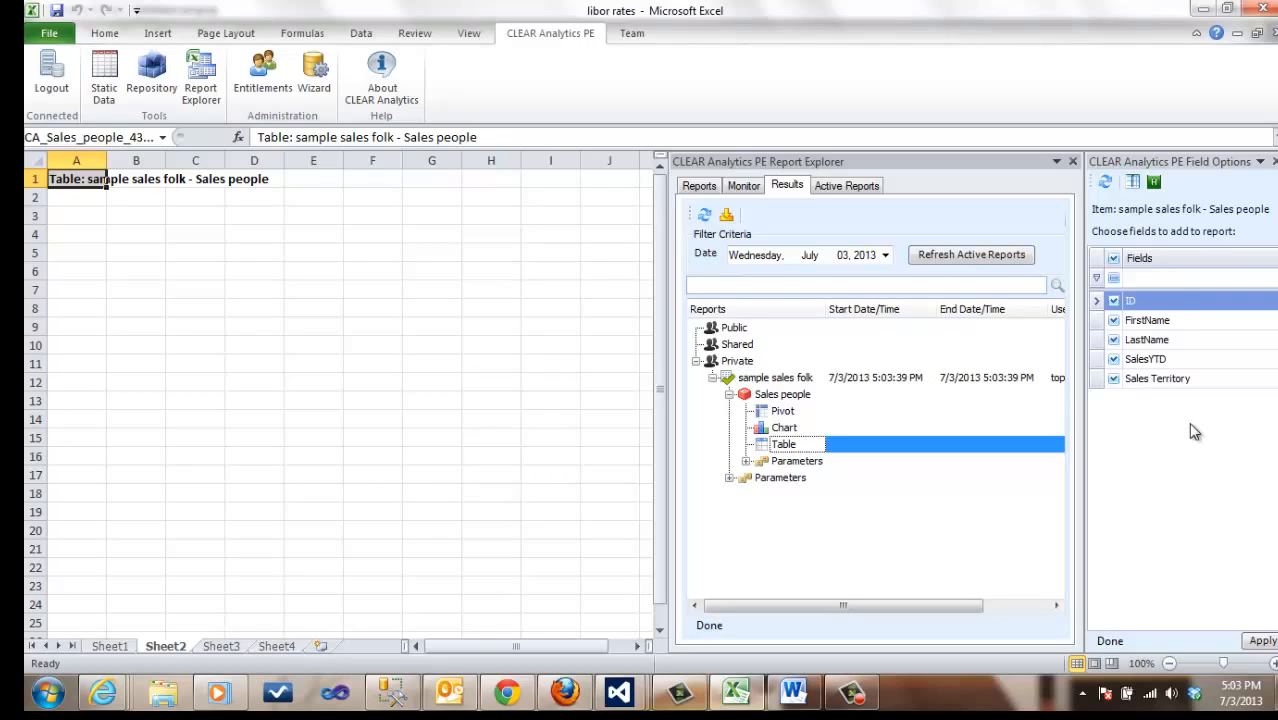
left_click(1115, 302)
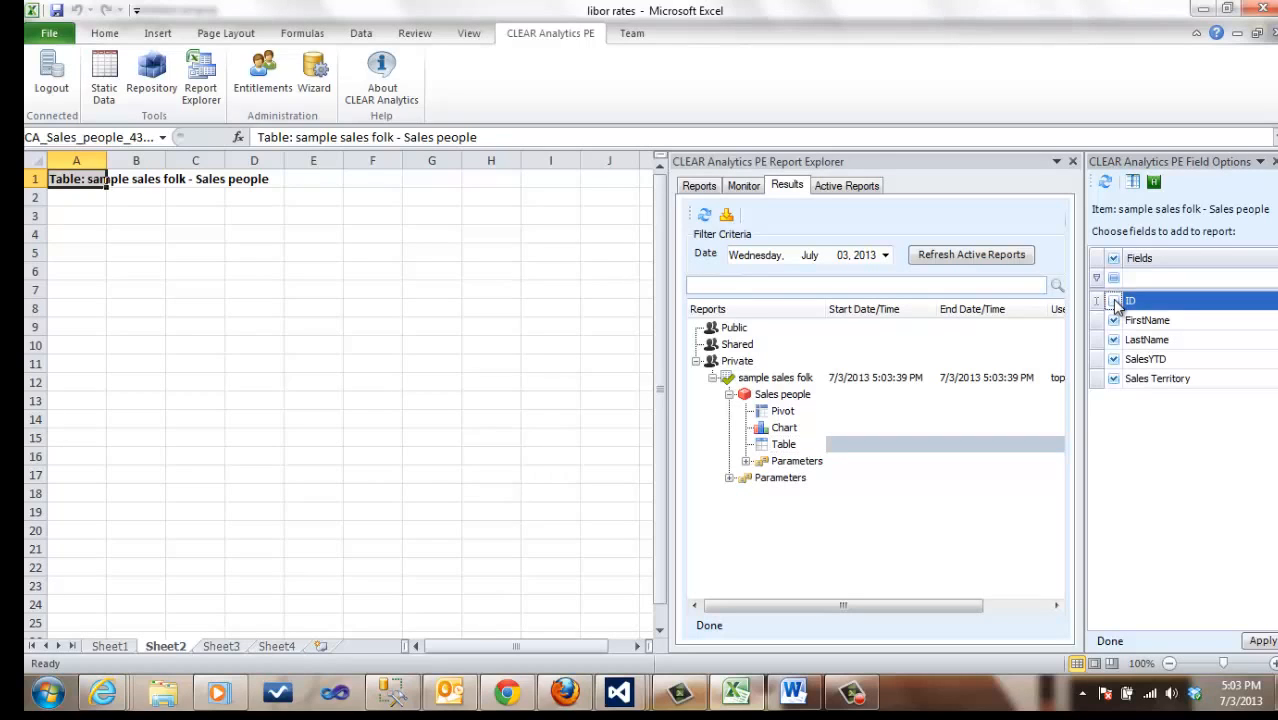
left_click(1113, 321)
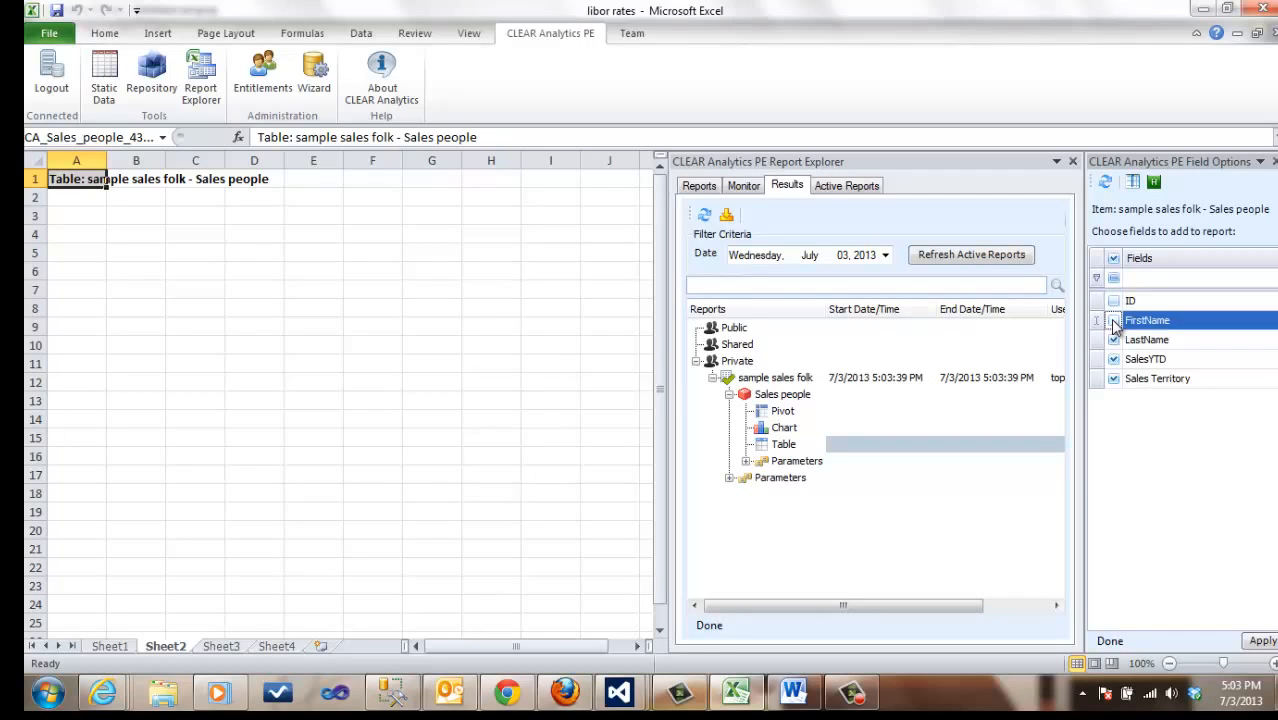
left_click(1143, 383)
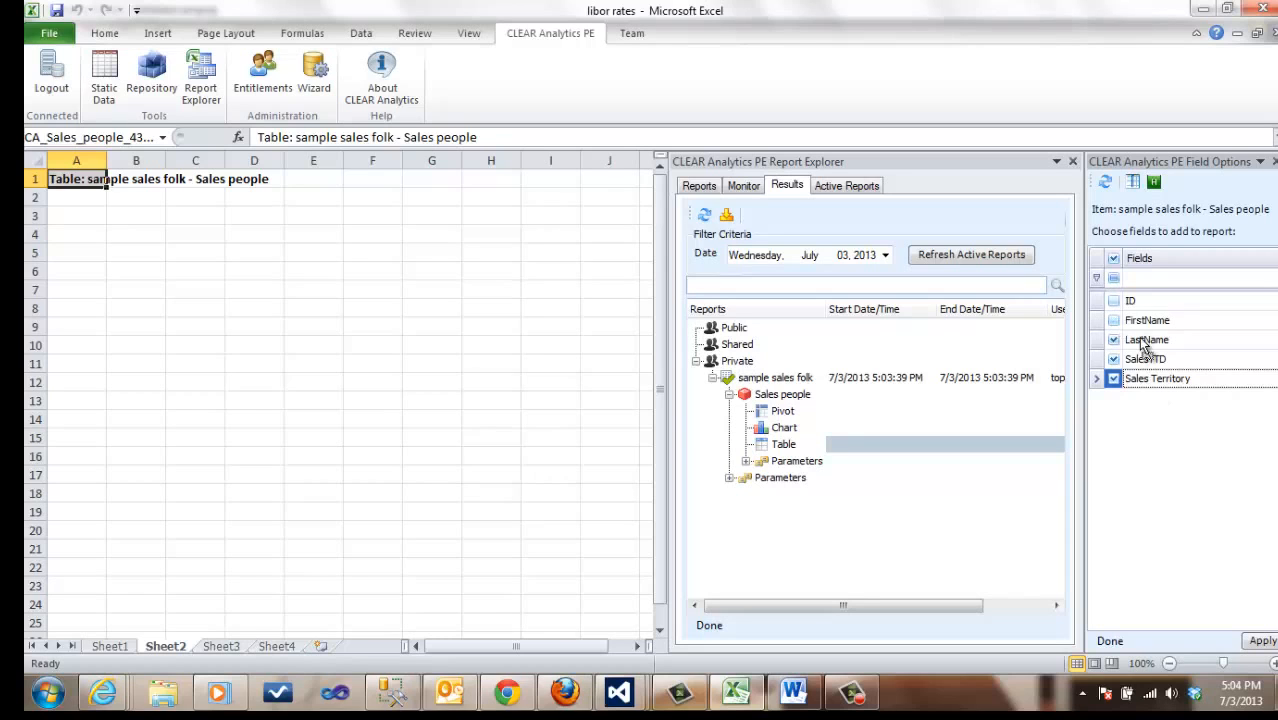
left_click_drag(1143, 303, 1143, 301)
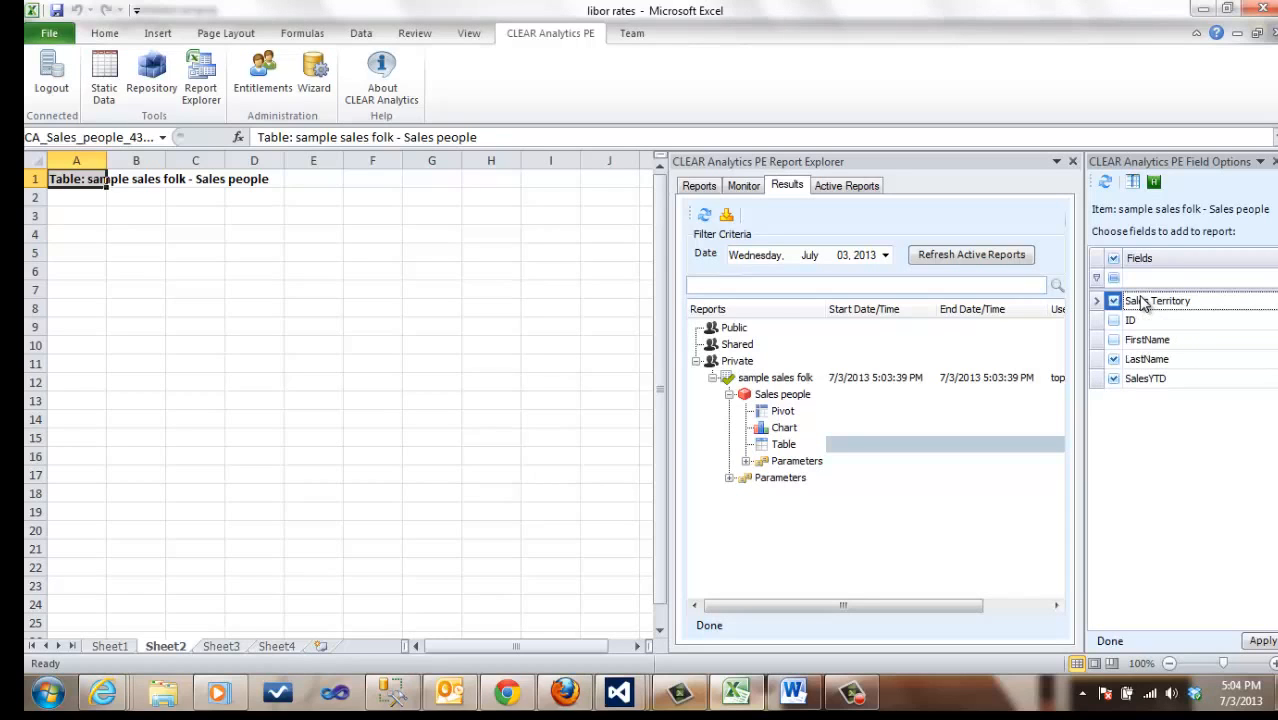
left_click(1262, 642)
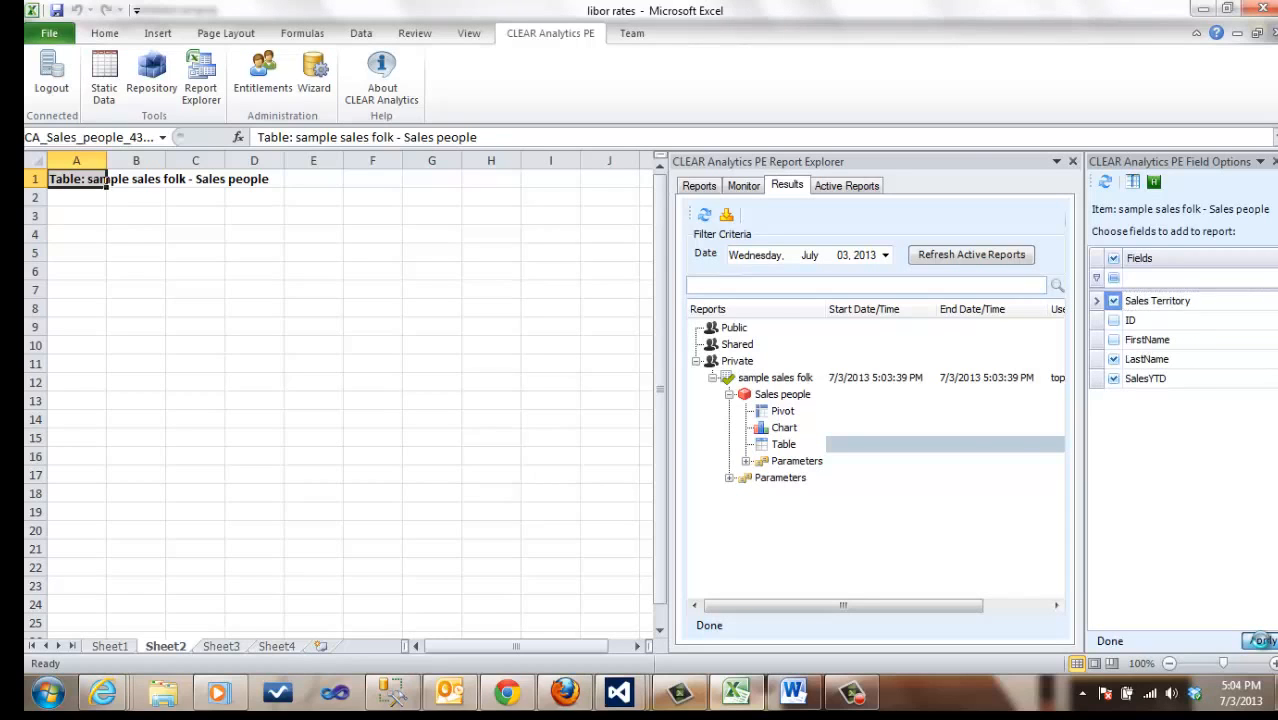
Step: Auto-fit the widths of the SalesYTD and Sales Territory columns to their contents
double_click(226, 161)
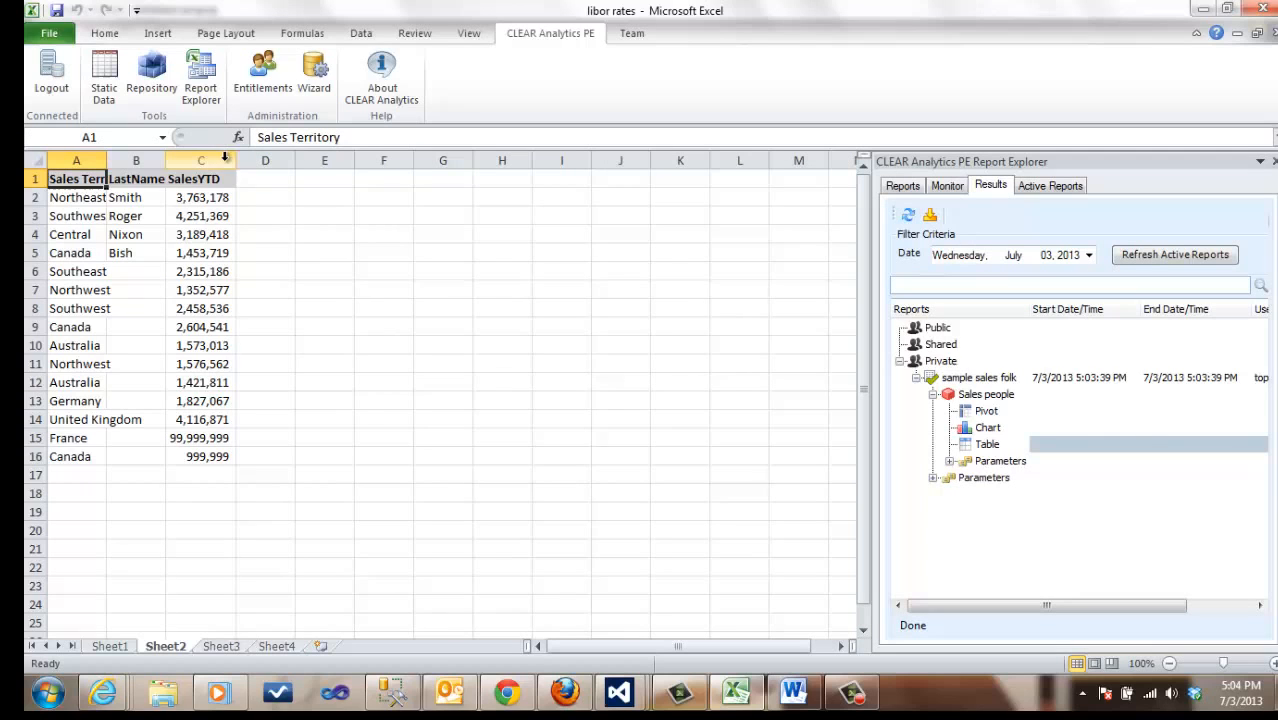
double_click(106, 161)
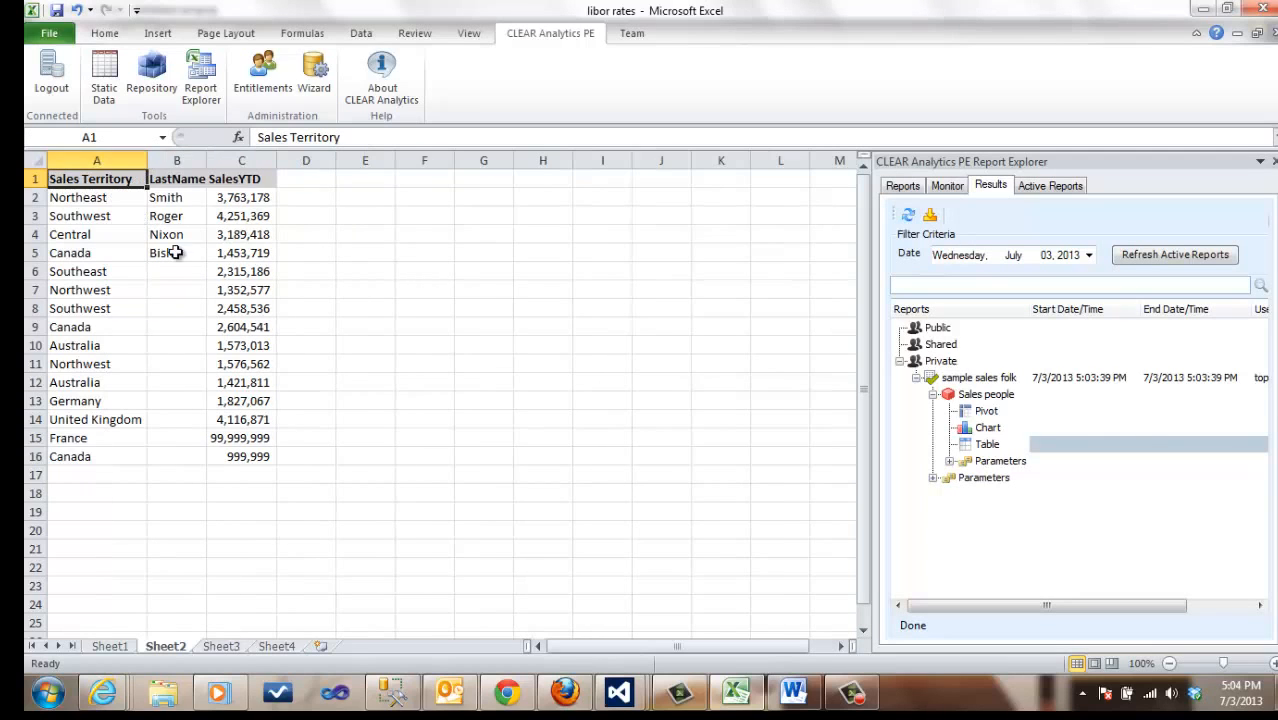